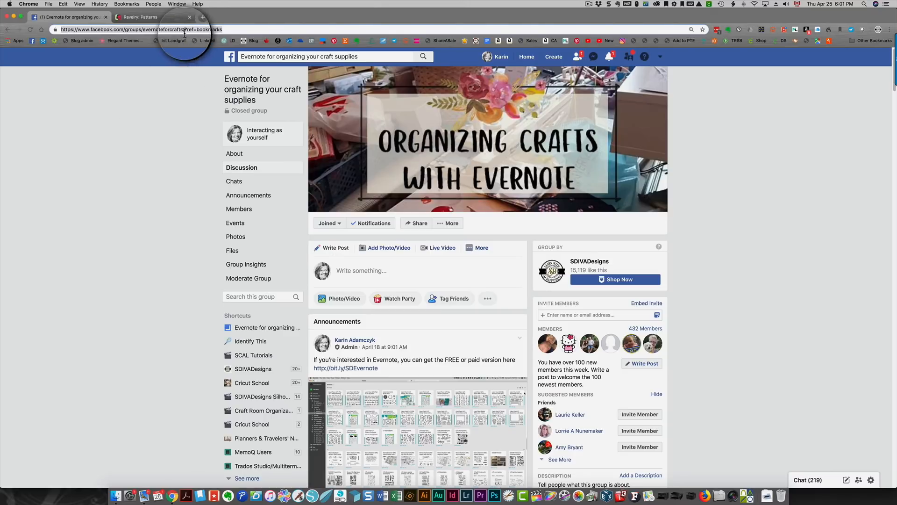
Search Google for "Mama Elephant (ME) Stackable Cuties" and show the image results.
click(87, 277)
click(164, 29)
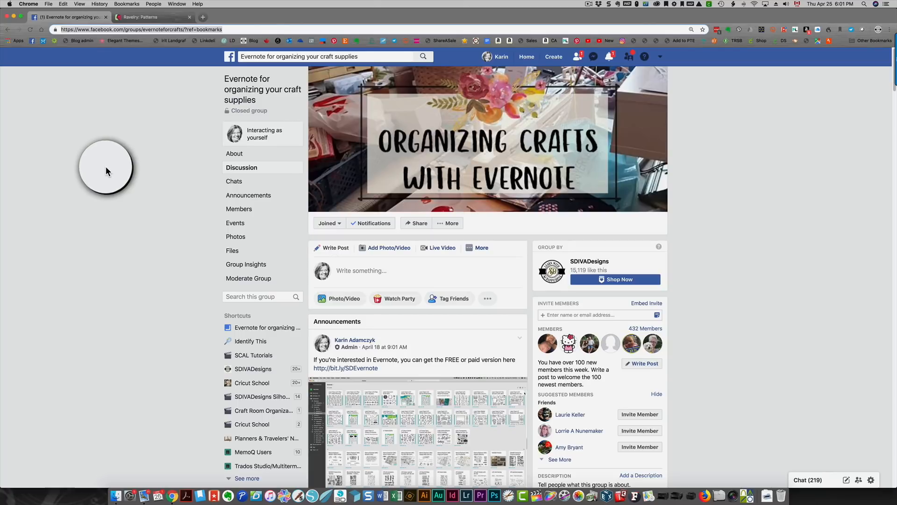
click(202, 29)
text(Mama)
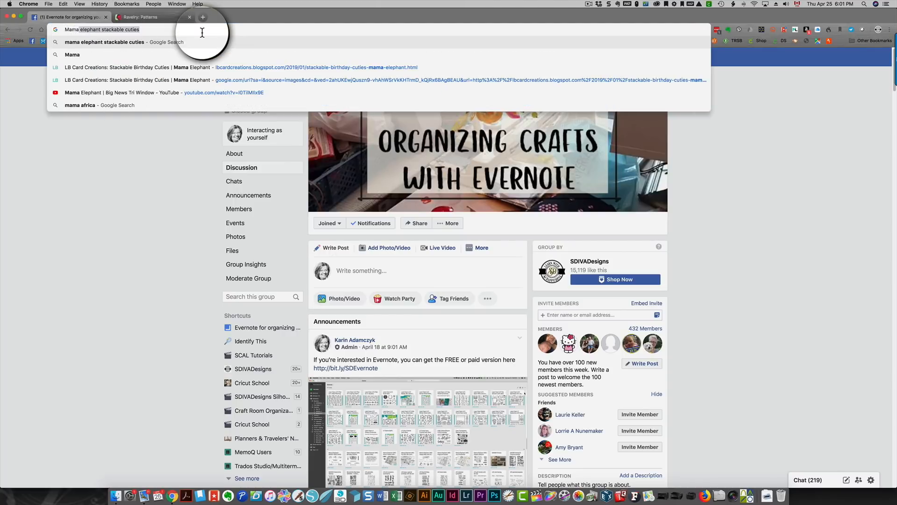
text( Eleph)
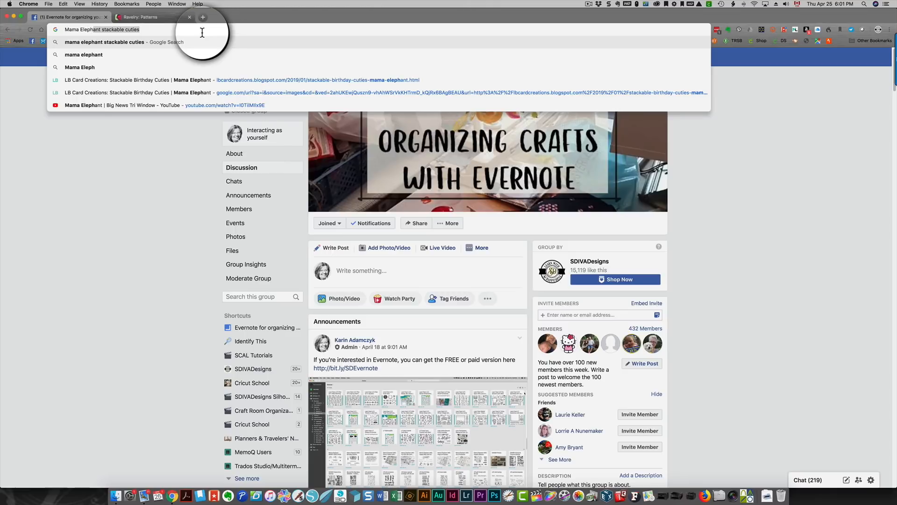
text(ant (ME))
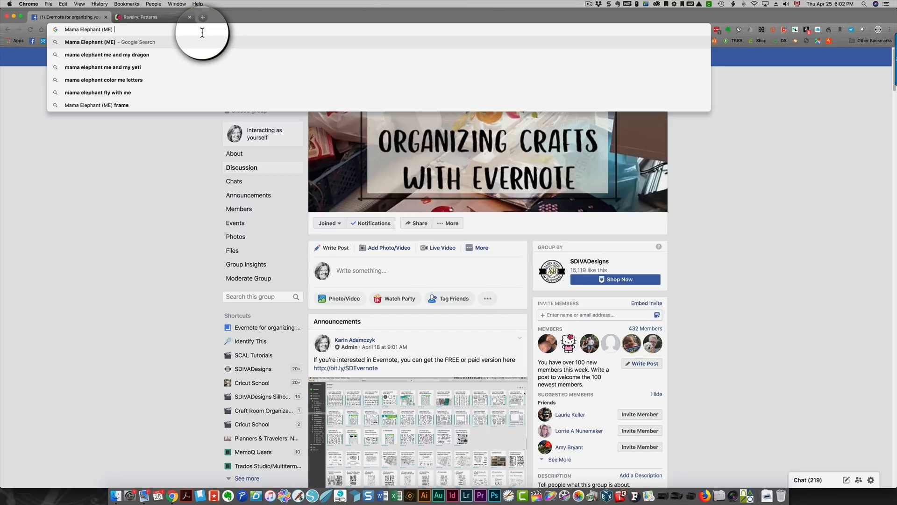
text( Sta)
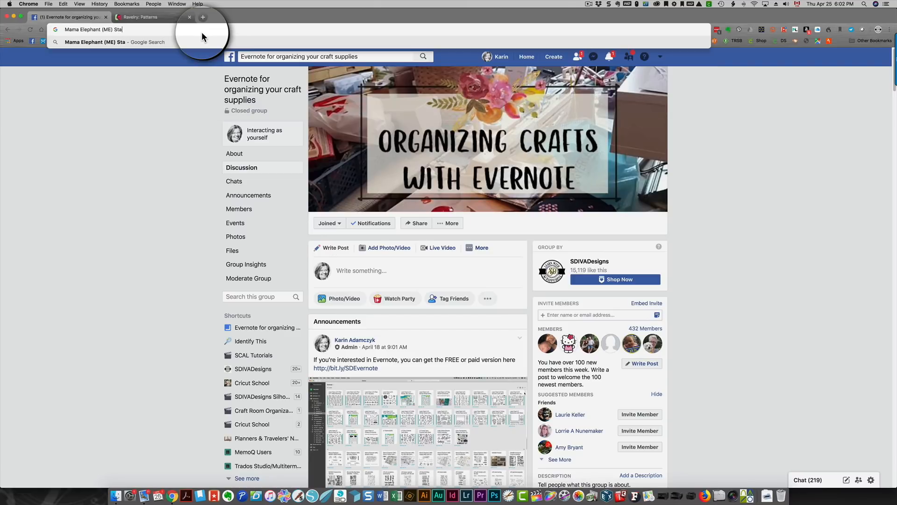
text(ckable Cuties)
key(Return)
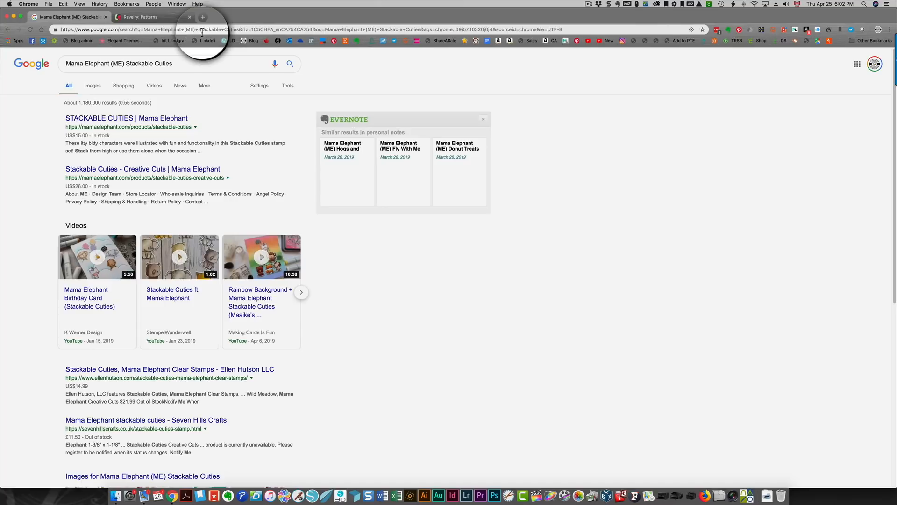
click(93, 88)
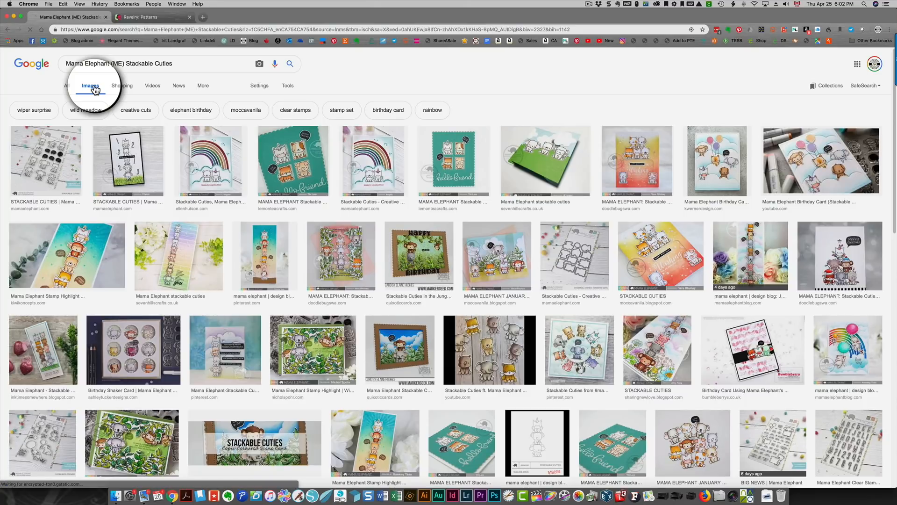
Open the Stackable Cuties stamp set picture from mamaelephant.com and clip the image to Evernote.
click(55, 154)
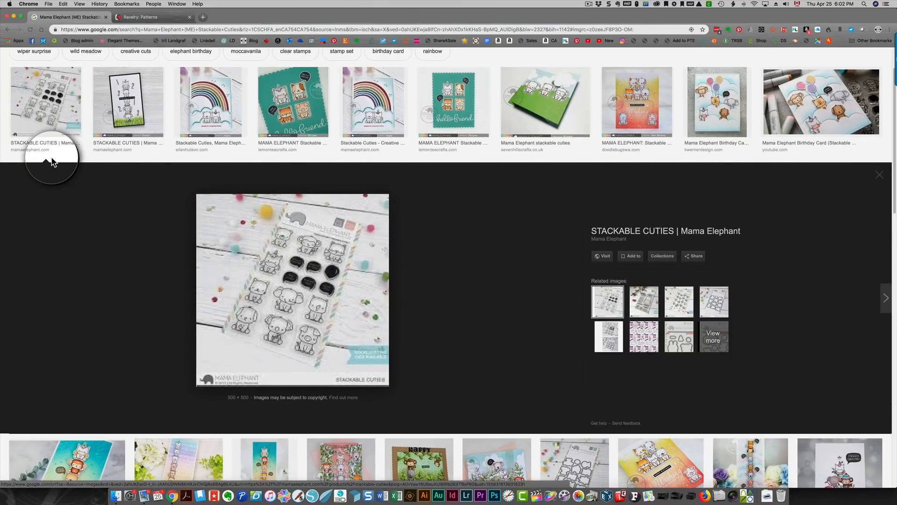
right_click(291, 346)
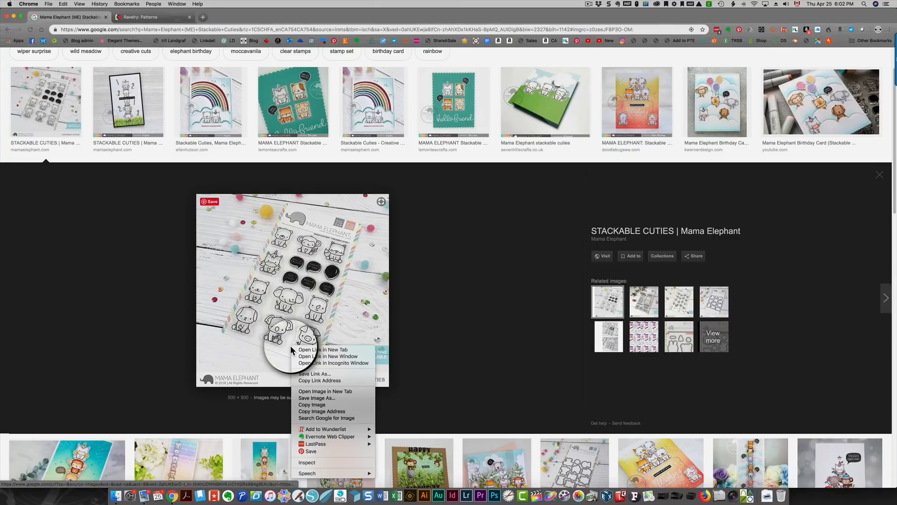
mouse_move(343, 441)
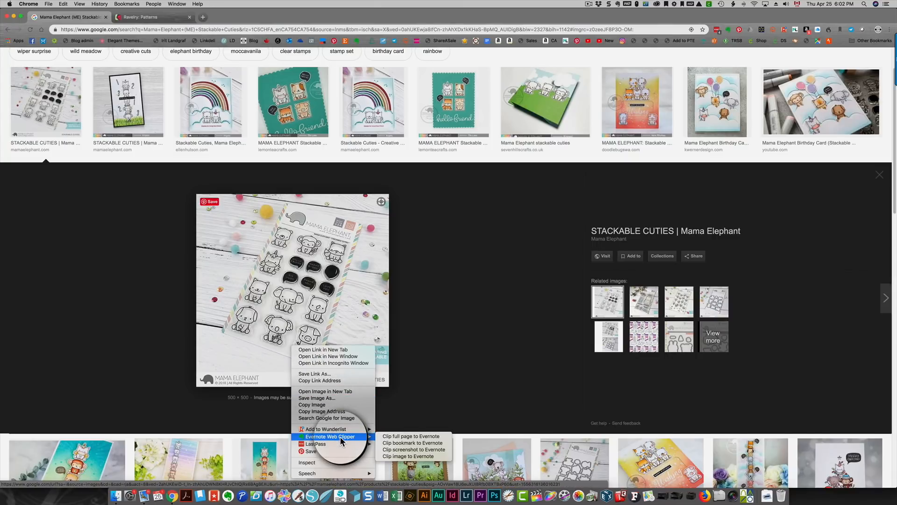
click(395, 457)
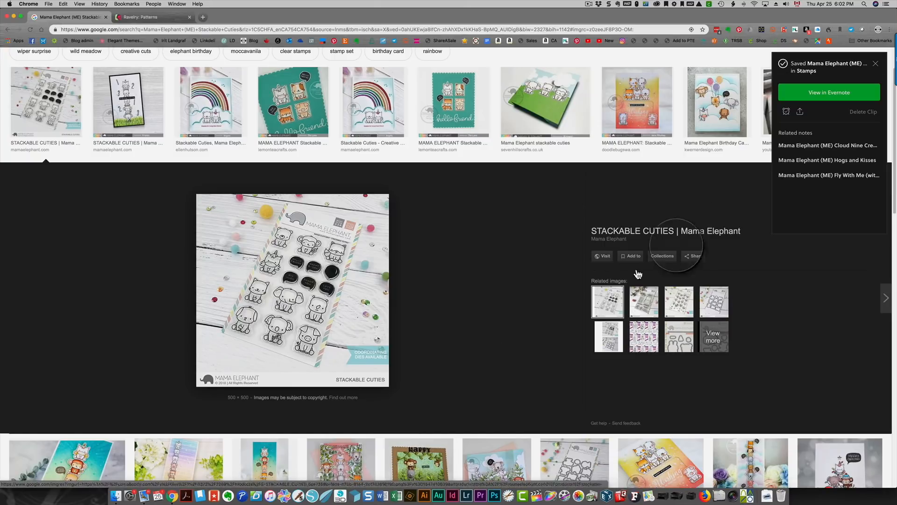
Open the clipped note in Evernote and shrink its stamp image to about three quarters of its width.
click(798, 96)
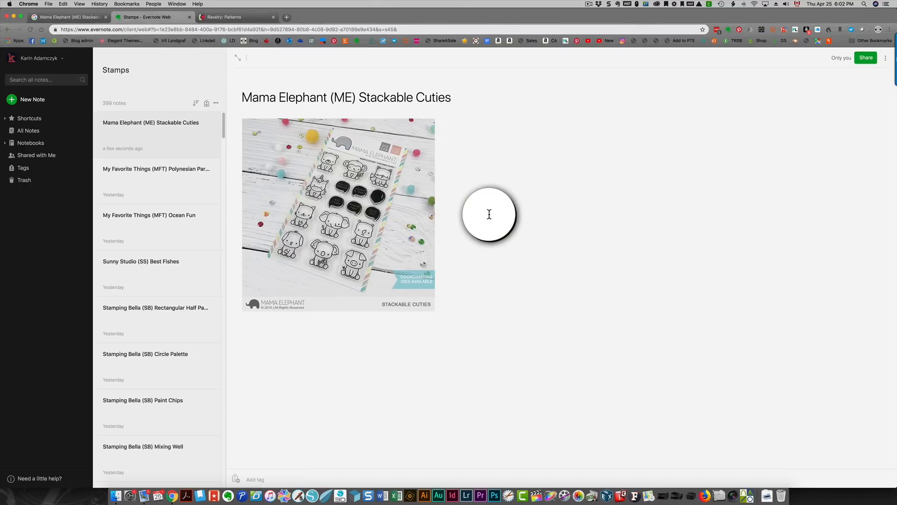
click(386, 247)
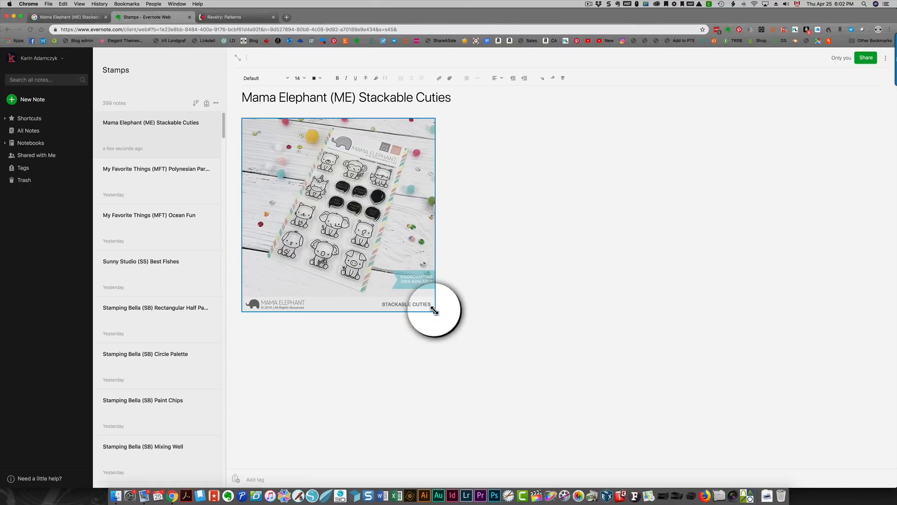
drag(434, 311, 382, 259)
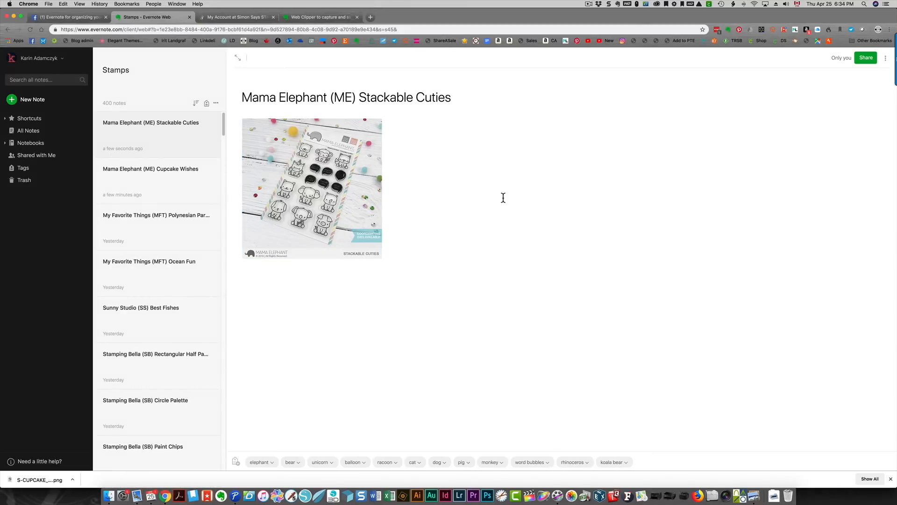
Add "(with dies)" to the end of the Stackable Cuties note's title.
key(super+Tab)
click(484, 105)
click(473, 98)
text((with dies))
key(Return)
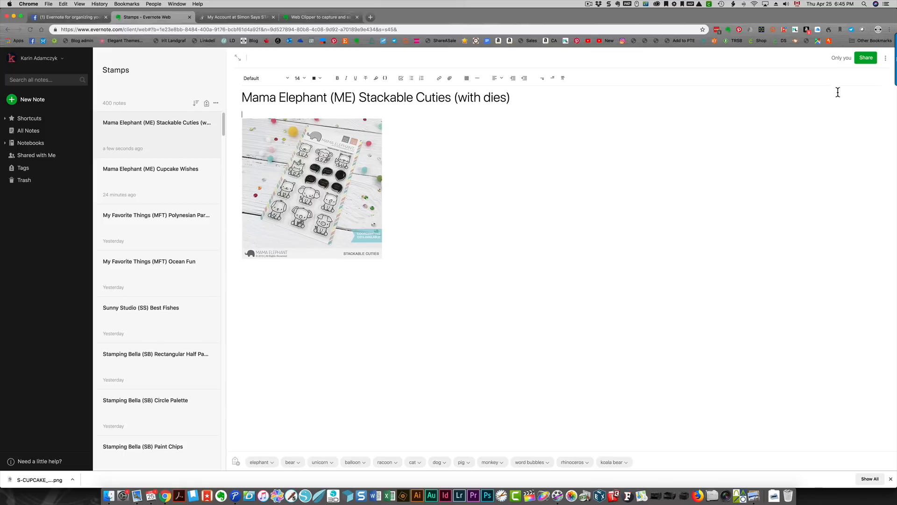
Look through the notebooks the Stackable Cuties note could be moved to, and leave without moving it.
click(886, 60)
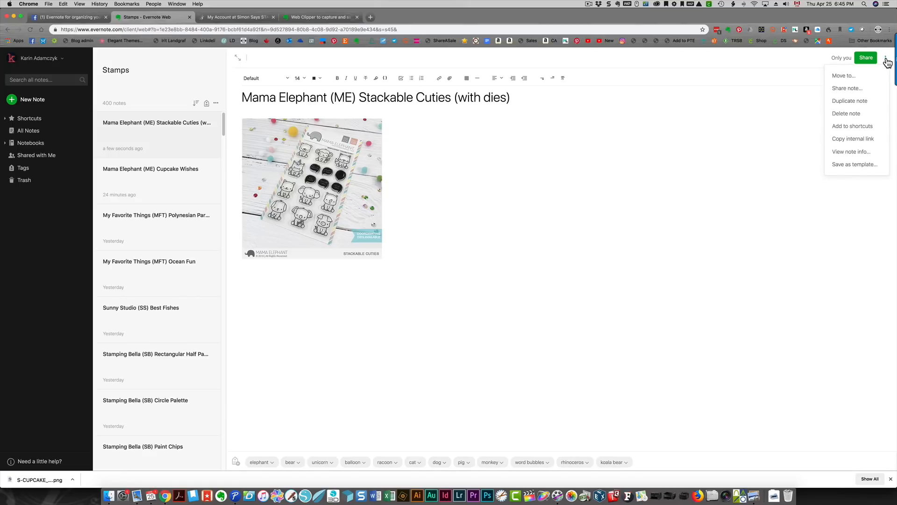
click(844, 76)
scroll(422, 218, down, 5)
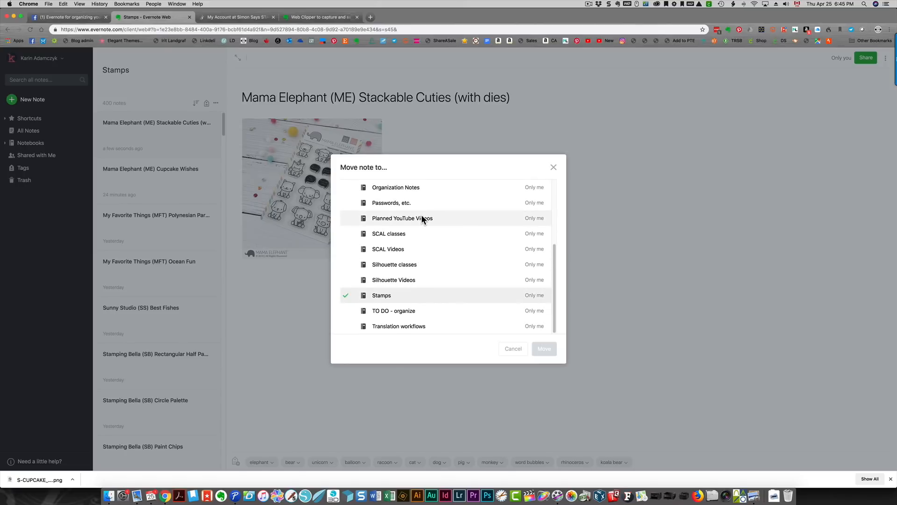
scroll(422, 219, up, 5)
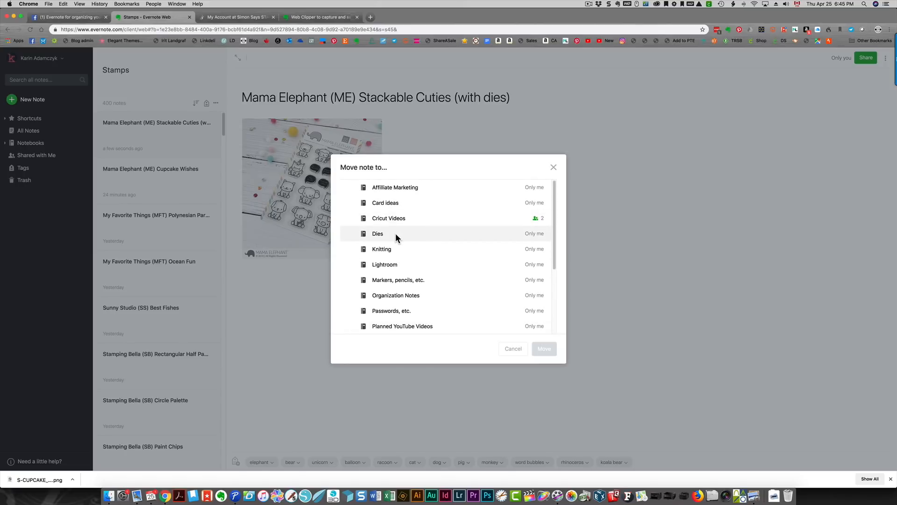
click(514, 349)
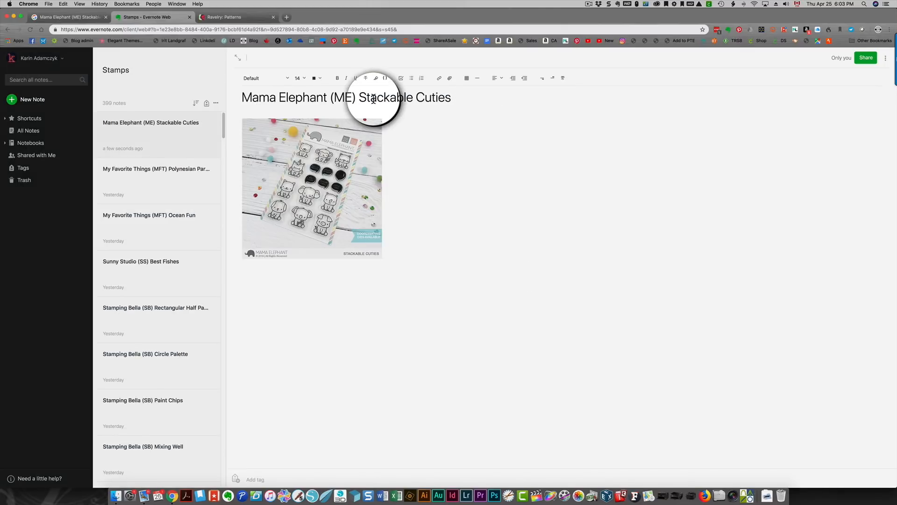
Copy the note's title "Mama Elephant (ME) Stackable Cuties".
triple_click(371, 99)
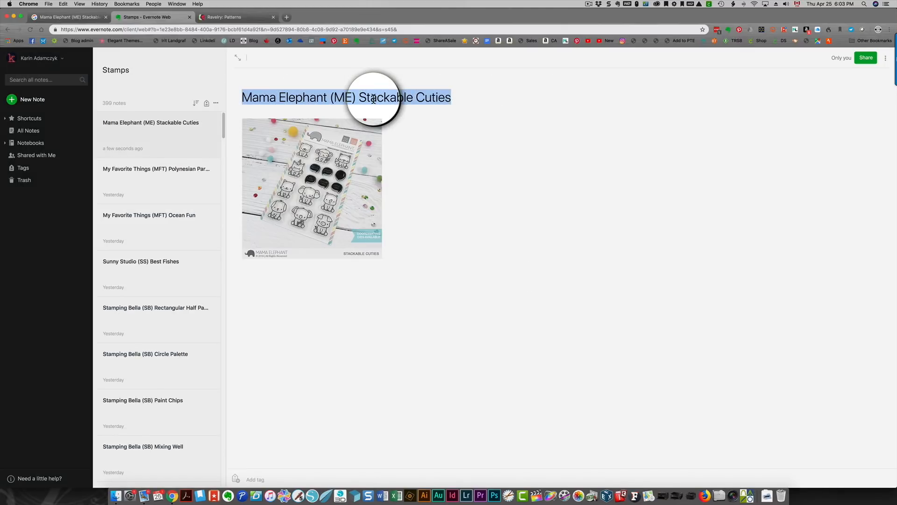
right_click(374, 99)
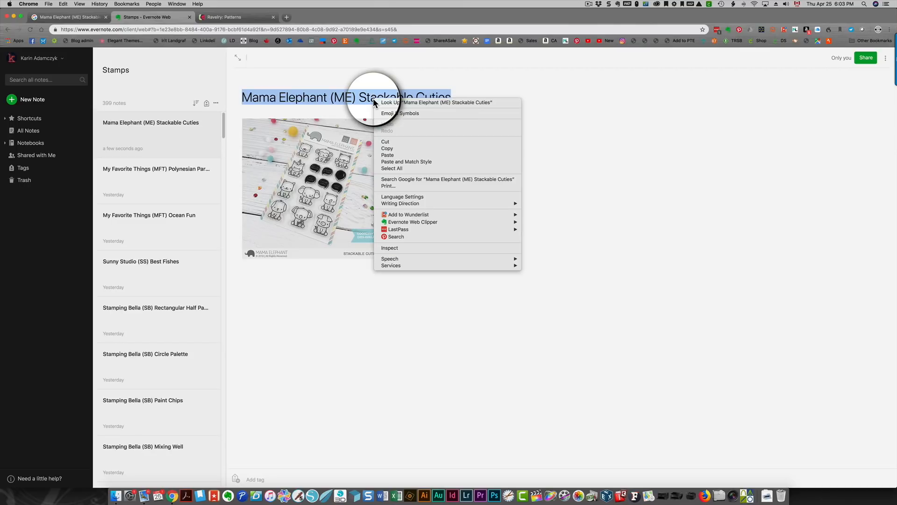
click(389, 149)
Switch to P-touch Editor and open the label file "File folder with details.lbx".
click(246, 500)
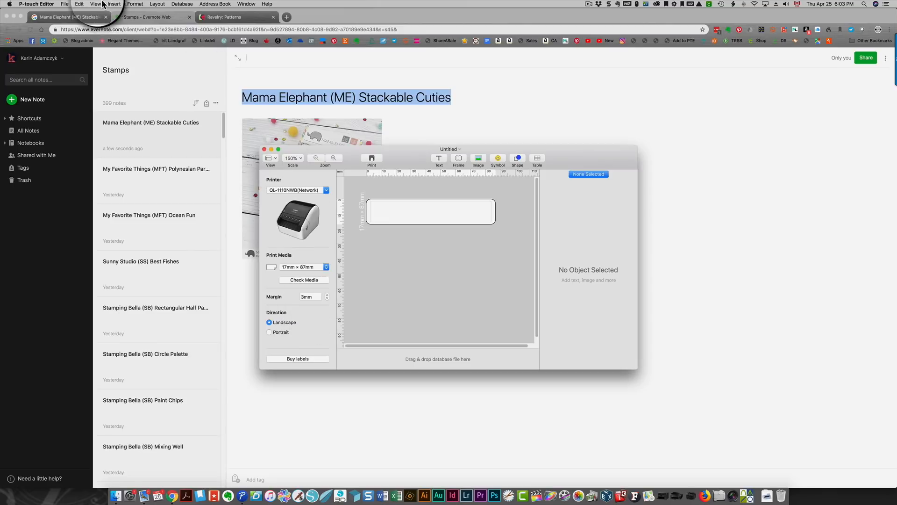
click(65, 4)
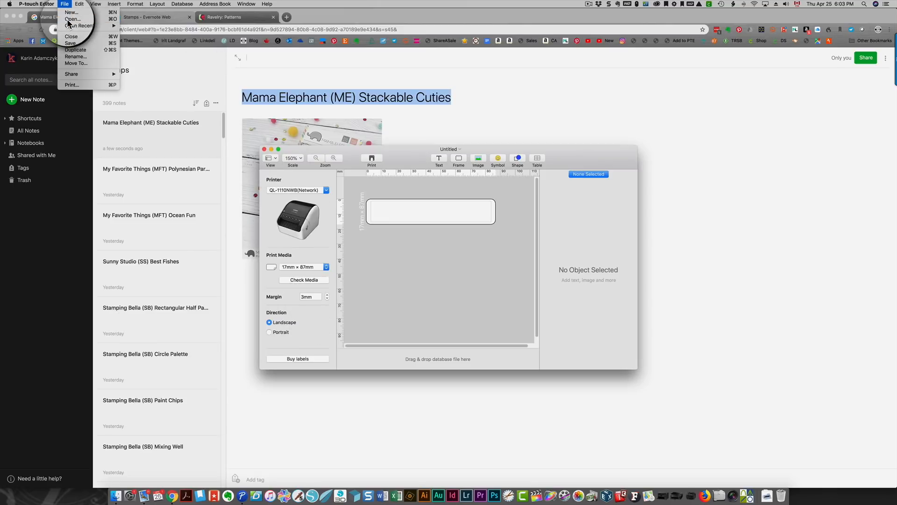
click(71, 19)
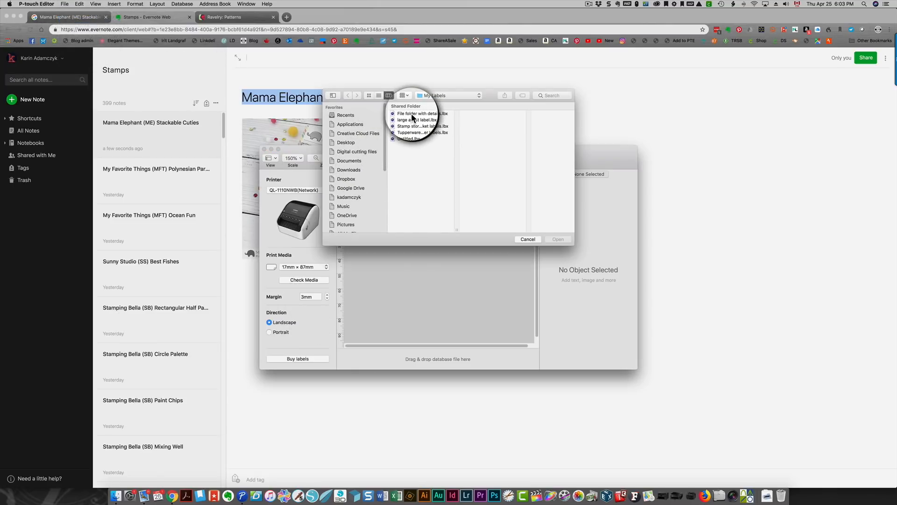
click(411, 113)
click(559, 239)
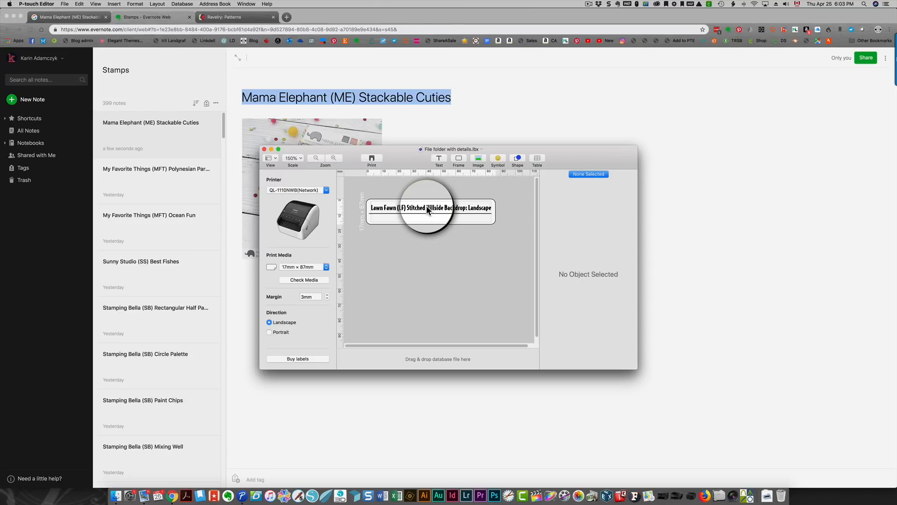
Replace the label's text with the copied title "Mama Elephant (ME) Stackable Cuties" and print one copy.
click(426, 207)
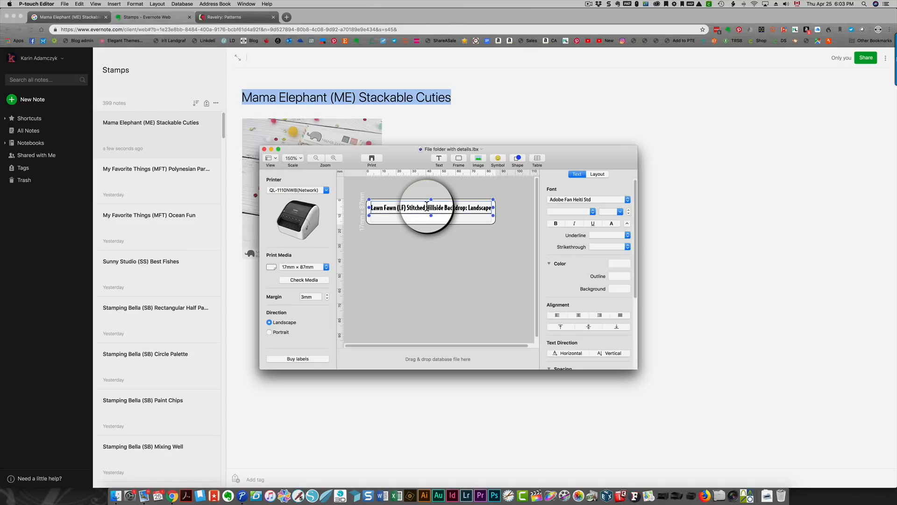
right_click(426, 207)
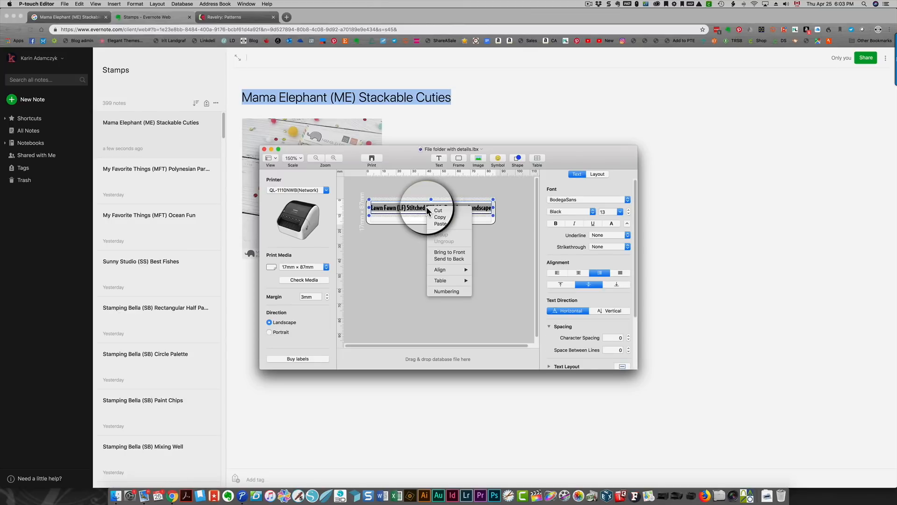
click(440, 224)
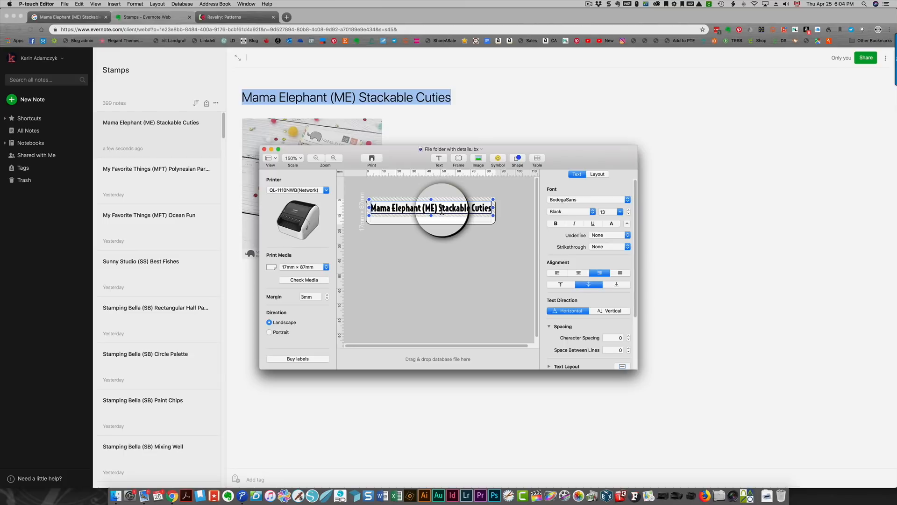
click(372, 159)
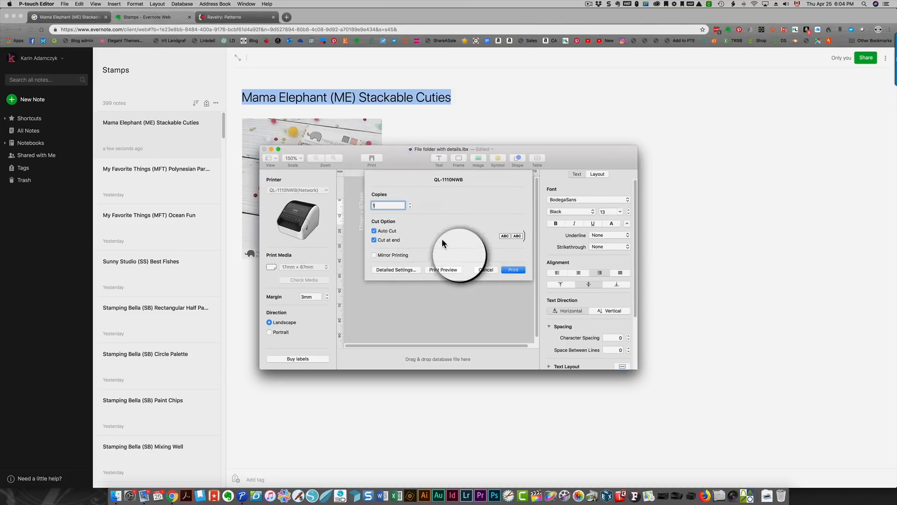
click(512, 271)
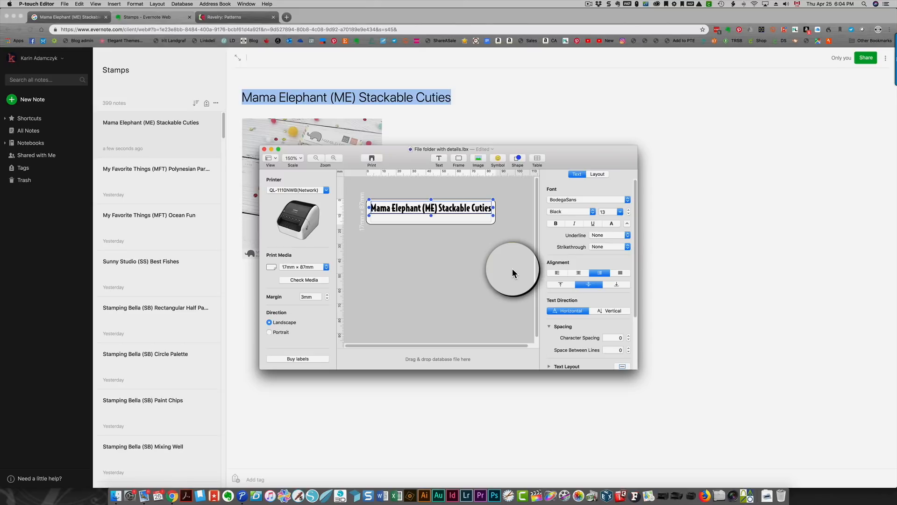
Back in Chrome, change the image search to "Mama Elephant (ME) Cupcake Wishes" and open the mamaelephant.com stamp set picture.
click(454, 427)
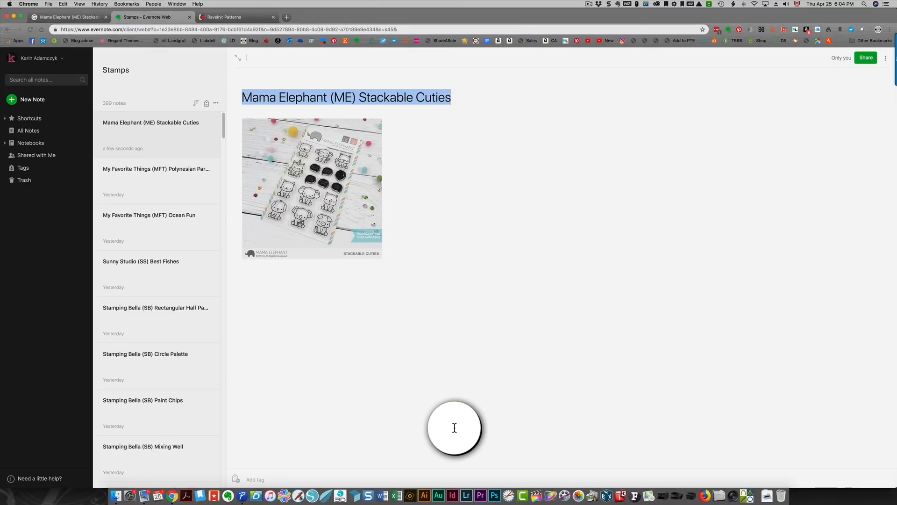
click(83, 16)
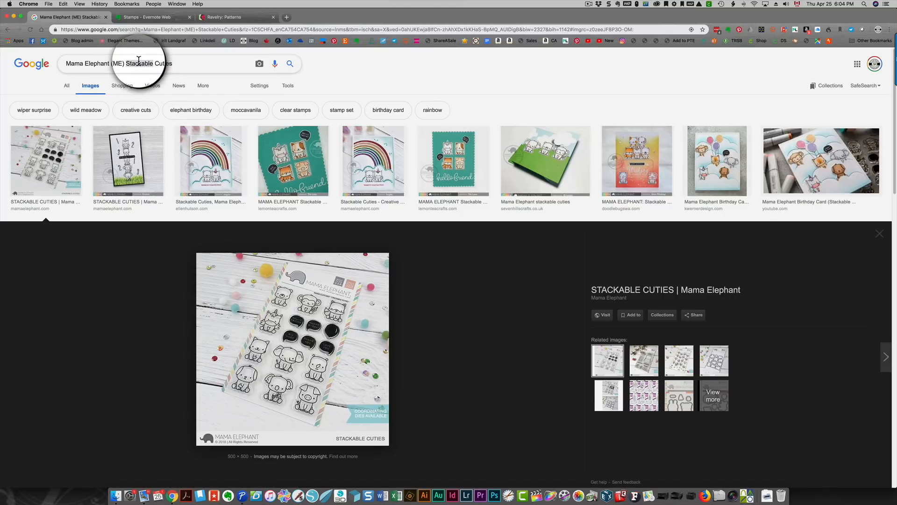
drag(125, 63, 173, 63)
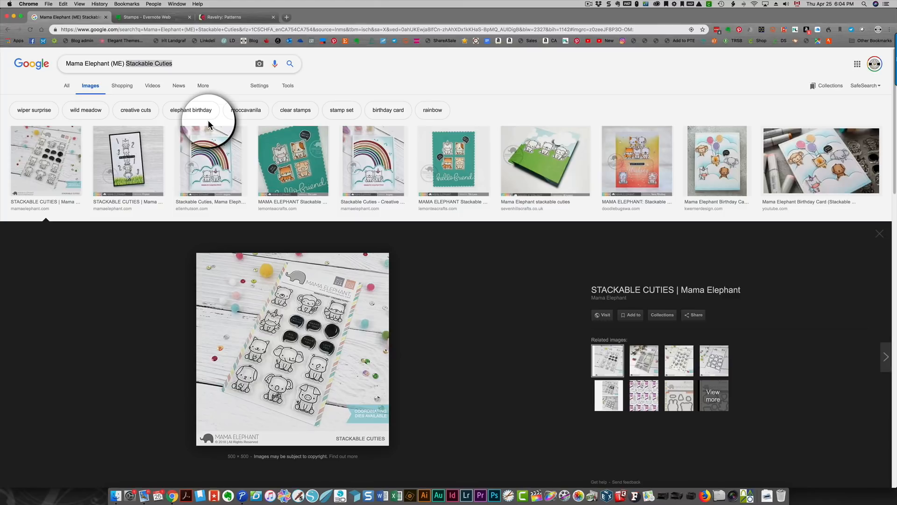
text(Cupcake Wishes)
key(Return)
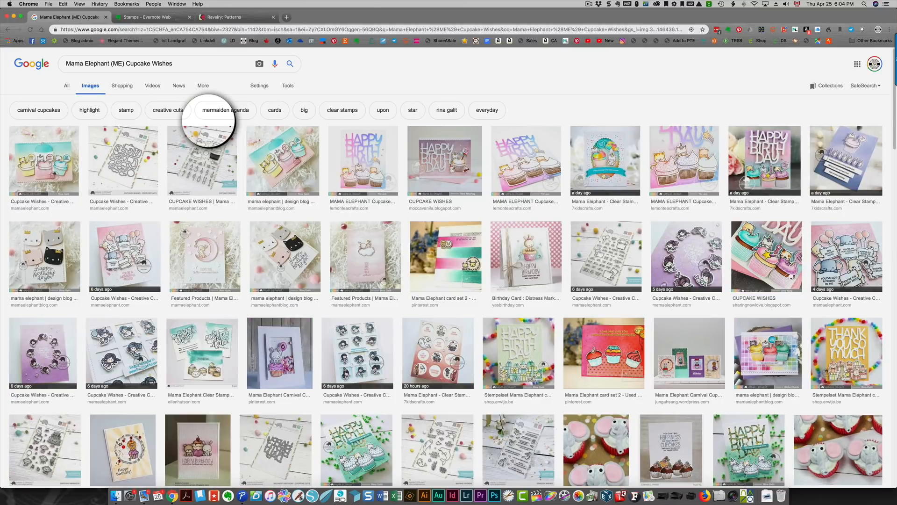
click(201, 153)
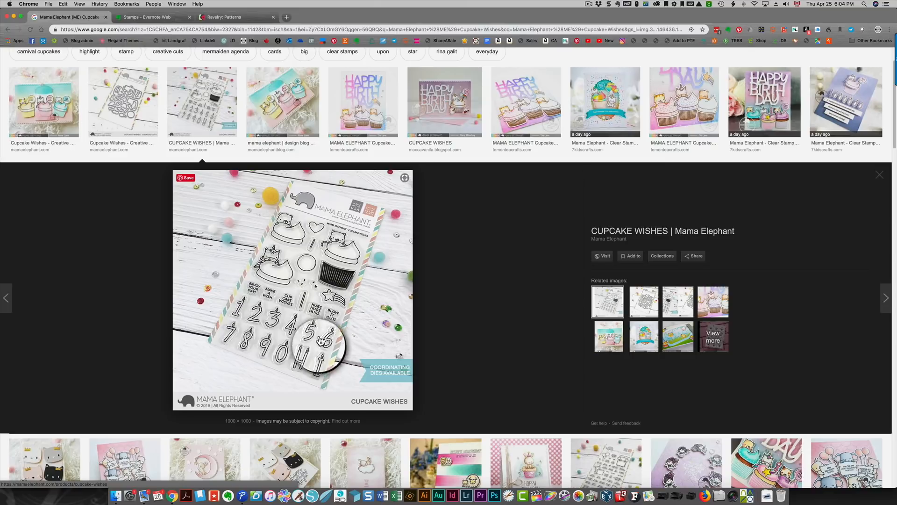
Clip the Cupcake Wishes image to Evernote's Stamps notebook with the tags sentiments and cupcake, and open the saved note.
right_click(320, 355)
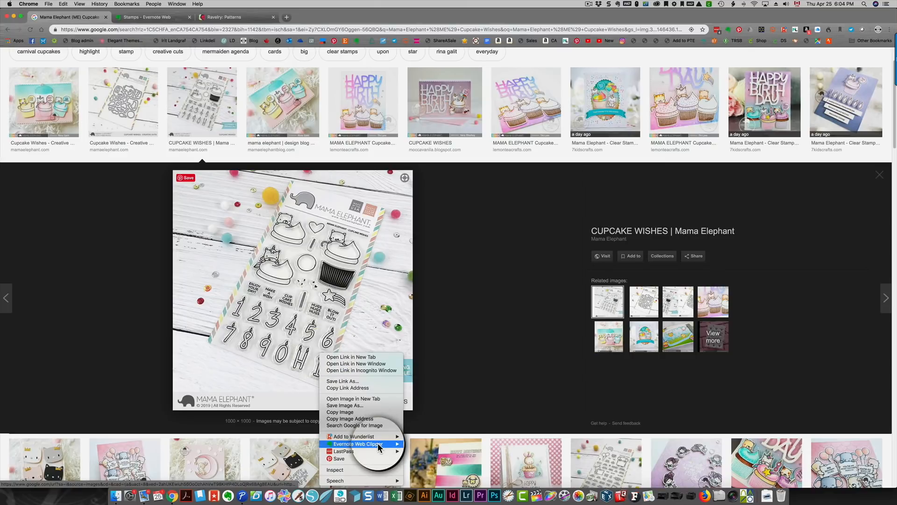
mouse_move(378, 444)
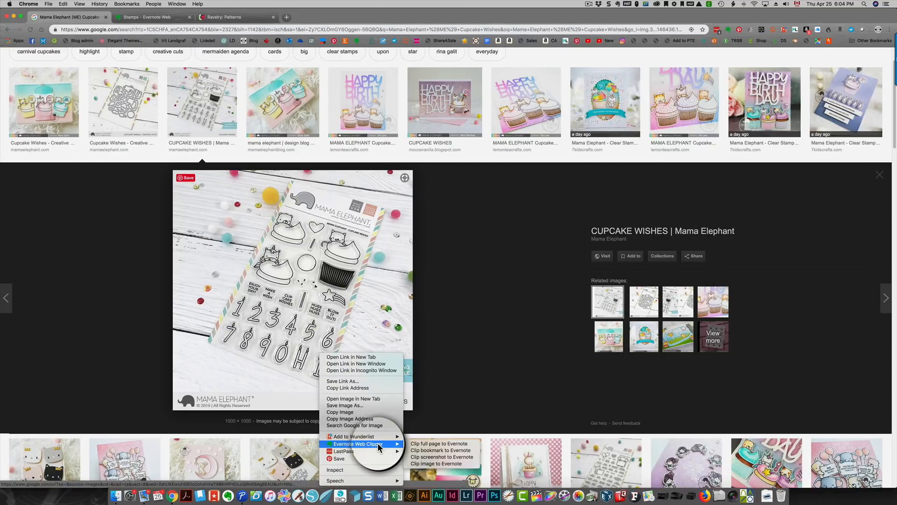
click(427, 464)
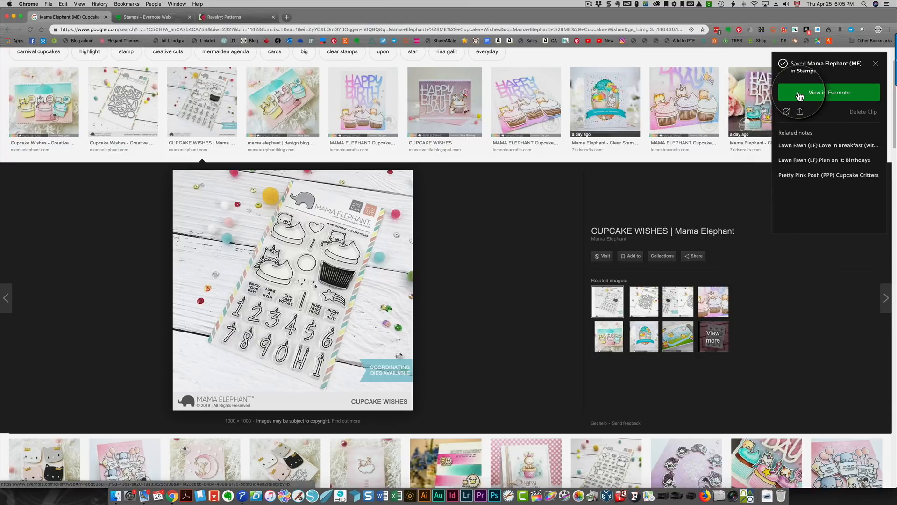
click(801, 95)
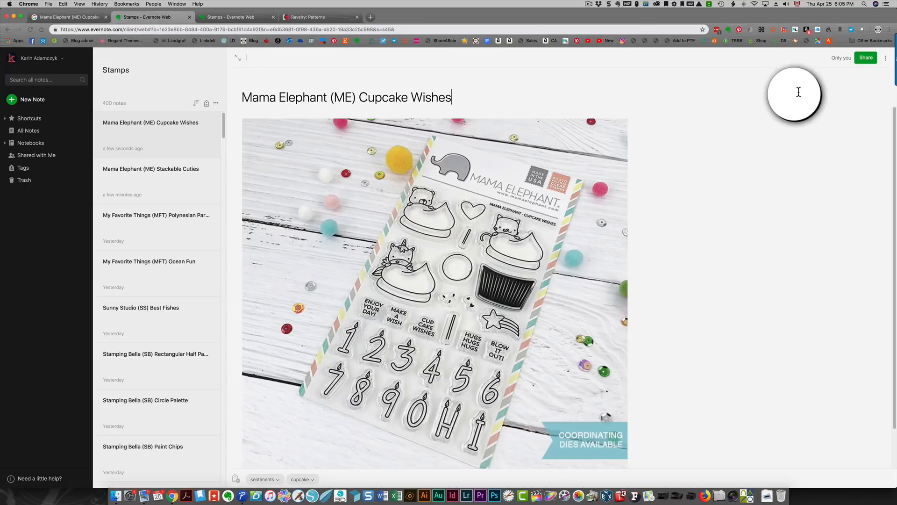
Shrink the clipped picture in the note to about a third of its width.
click(495, 339)
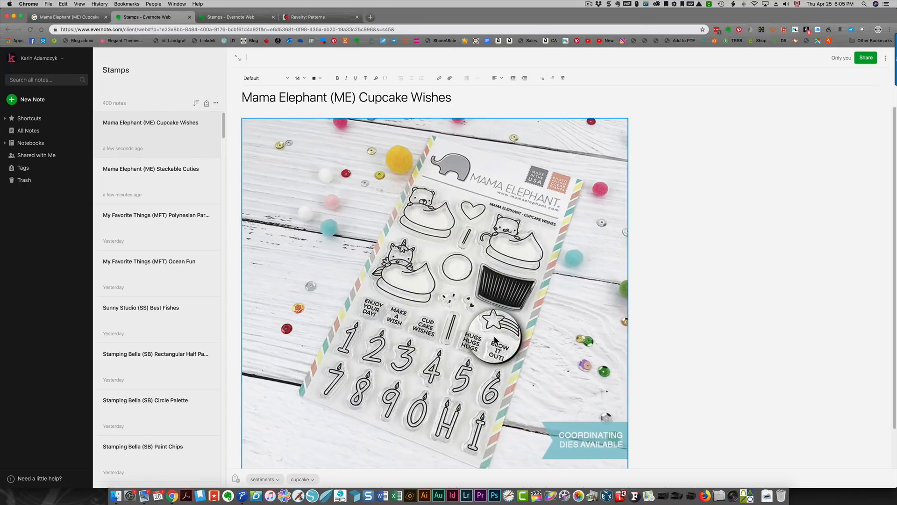
scroll(495, 338, down, 2)
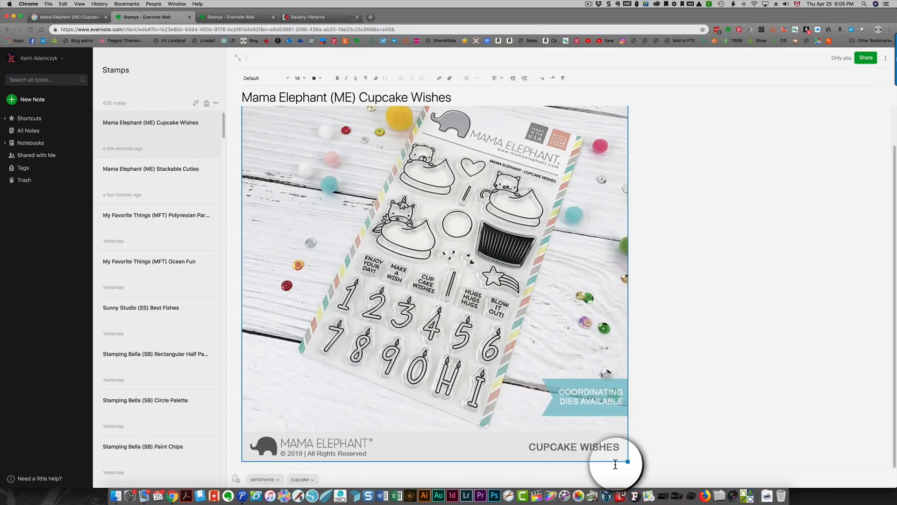
drag(627, 461, 370, 240)
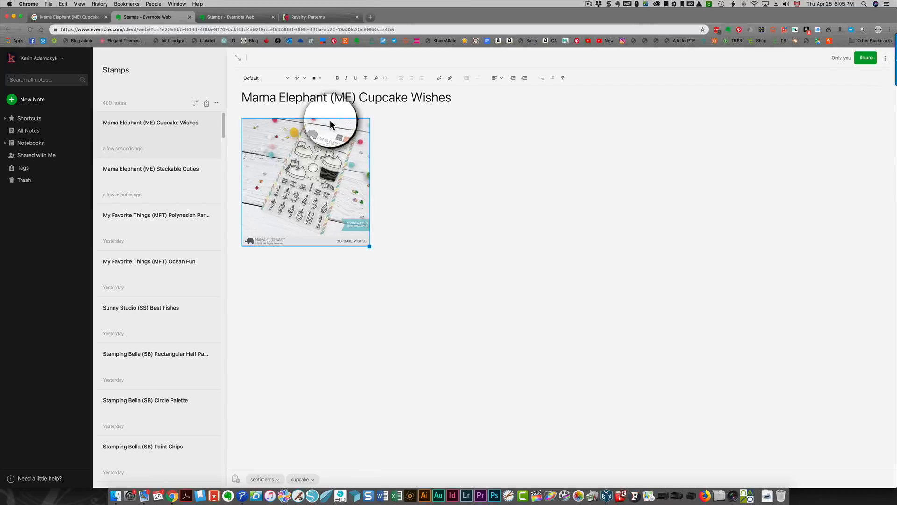
Copy the note's title "Mama Elephant (ME) Cupcake Wishes".
triple_click(303, 95)
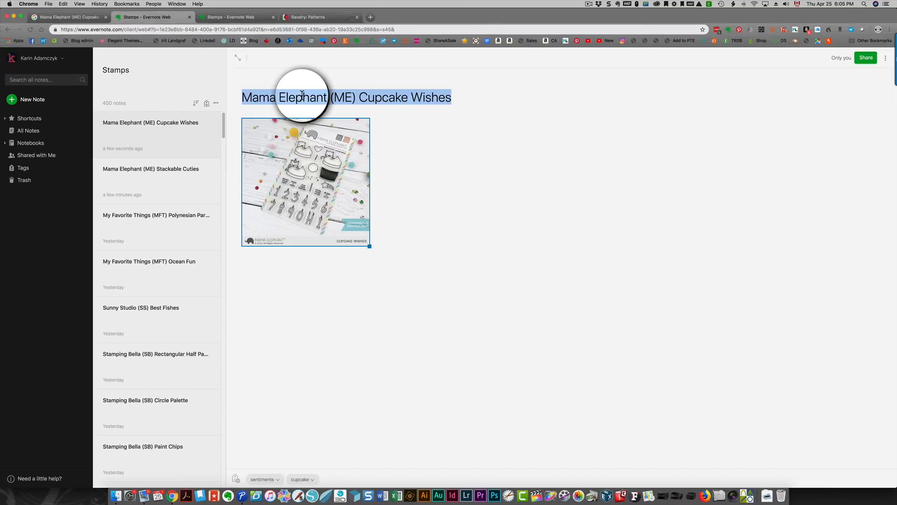
right_click(302, 95)
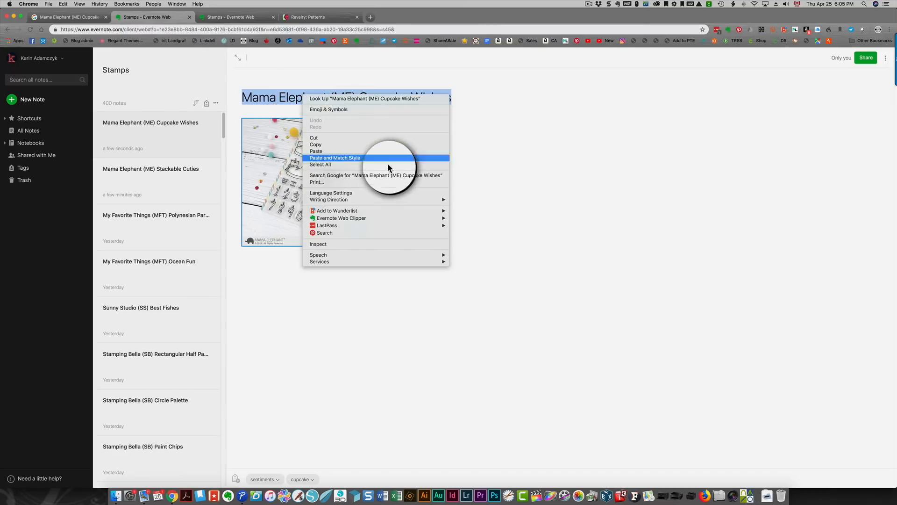
click(387, 145)
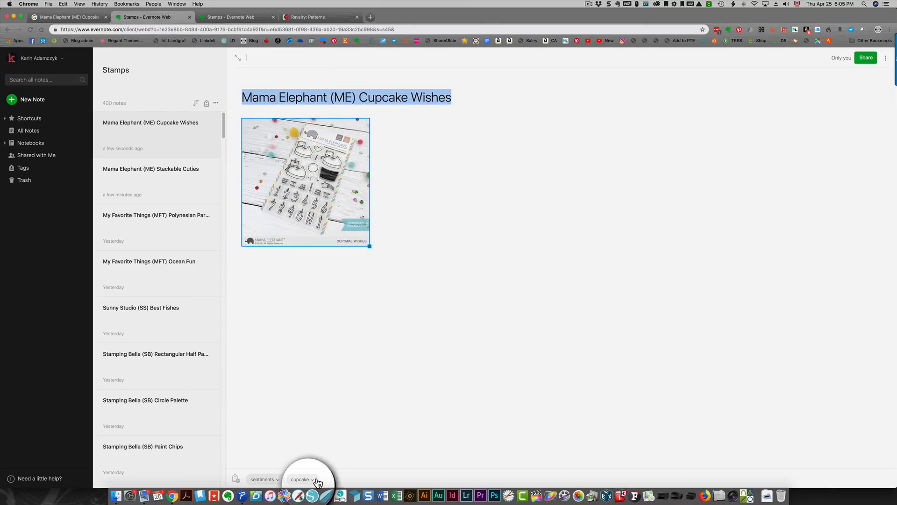
Switch to P-touch Editor, replace the label's text with the copied title "Mama Elephant (ME) Cupcake Wishes", and print the label.
click(243, 496)
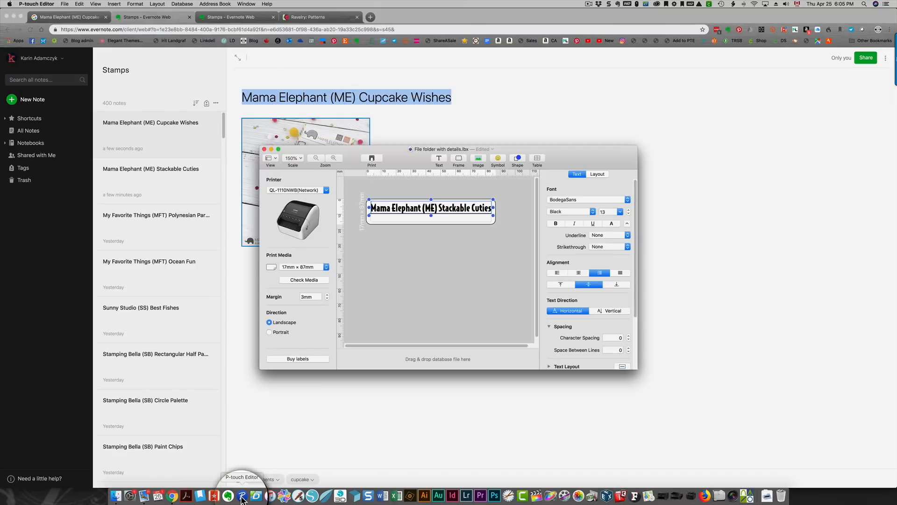
double_click(411, 208)
right_click(411, 208)
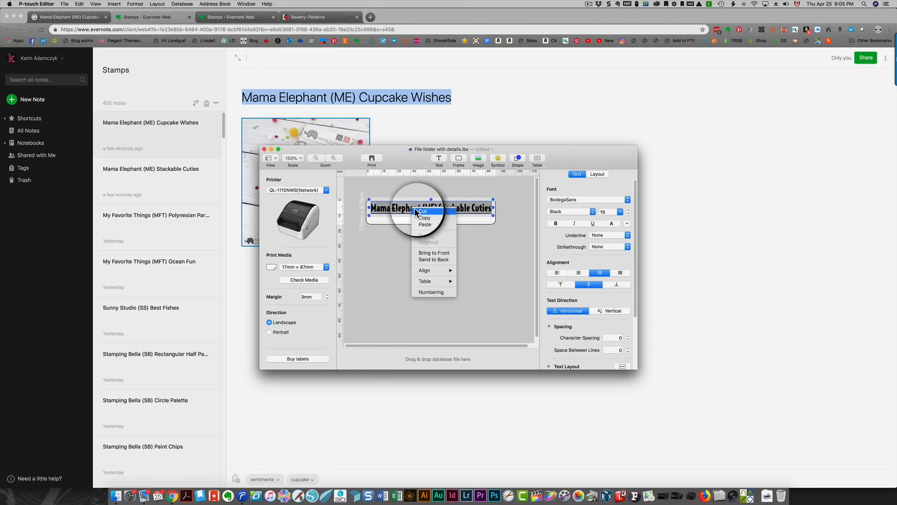
click(427, 223)
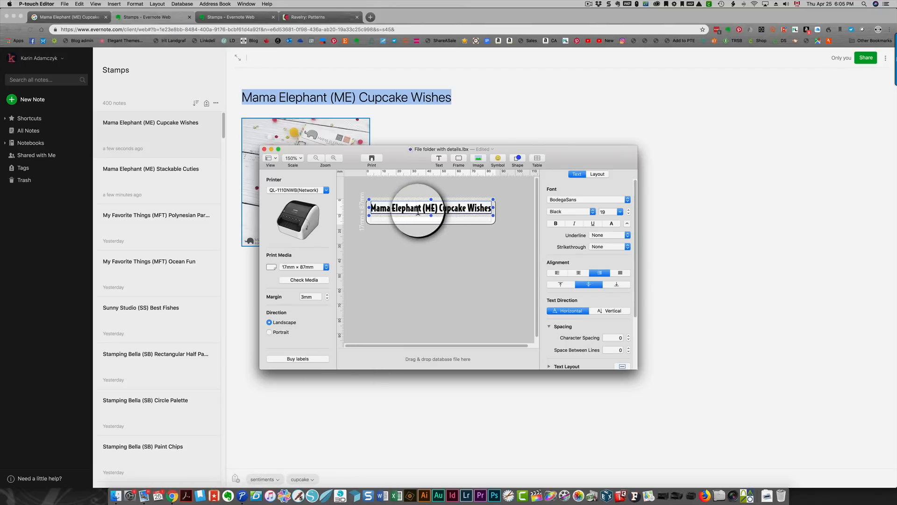
click(373, 159)
click(509, 270)
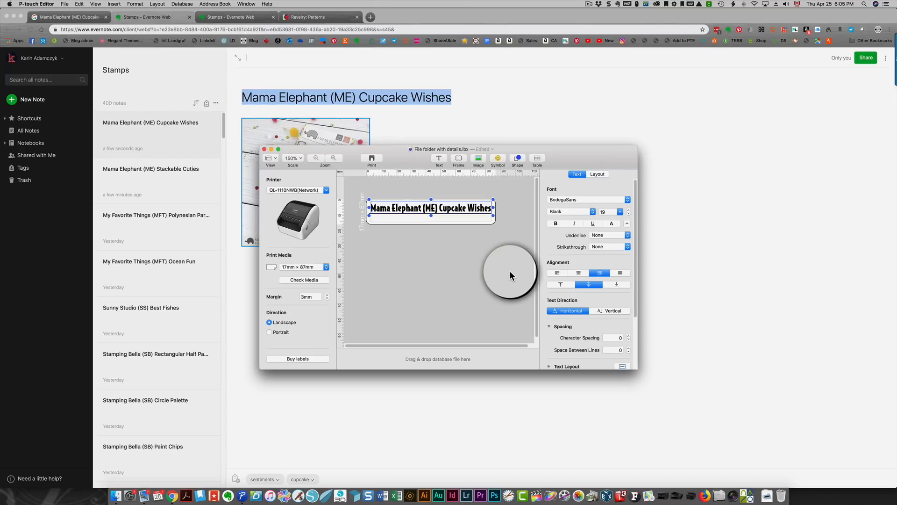
Back in Chrome, delete the clipped picture from the Cupcake Wishes note and attach the photo IMG_0793.JPG from Downloads.
click(500, 430)
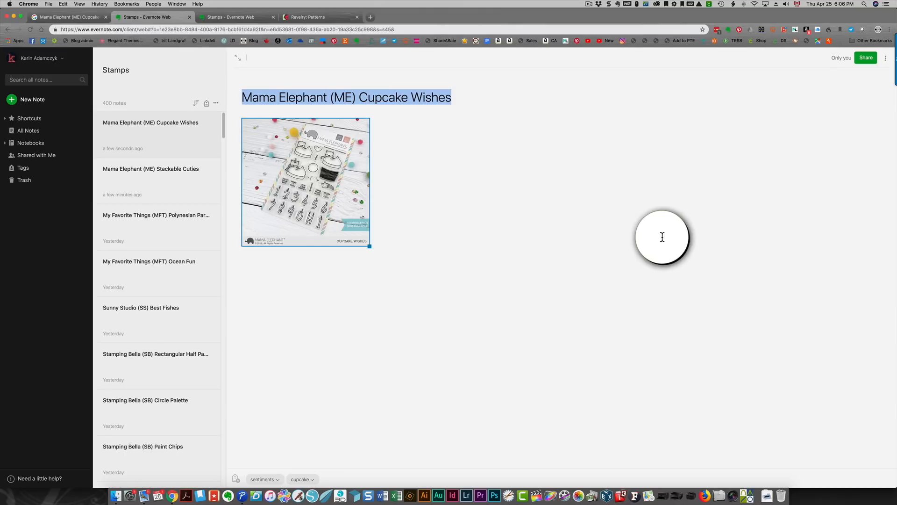
click(402, 178)
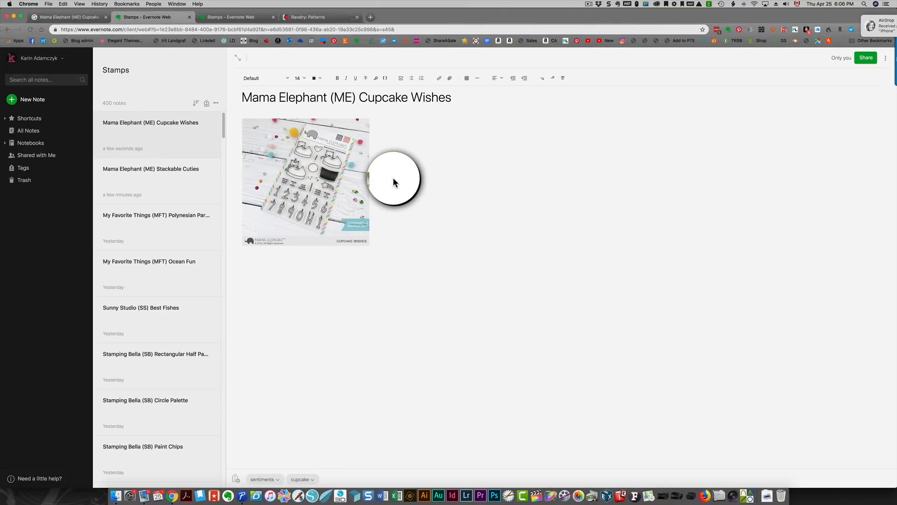
key(BackSpace)
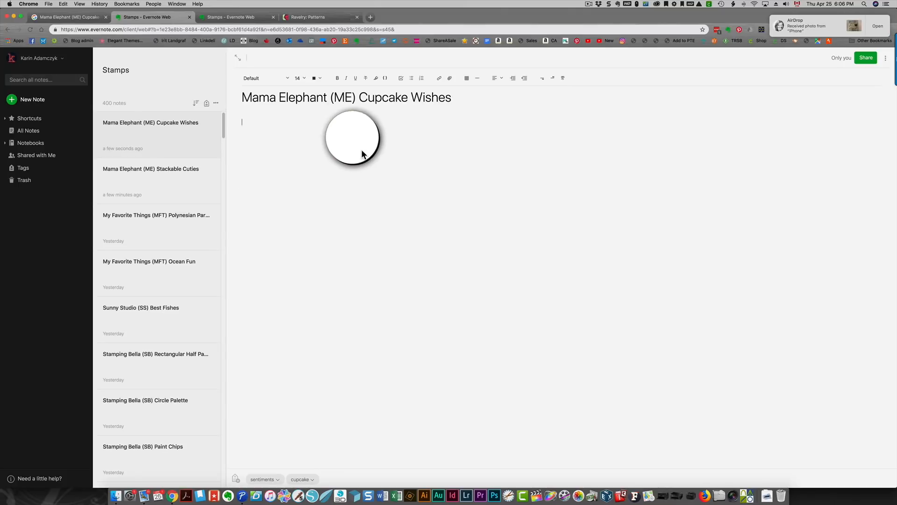
click(450, 80)
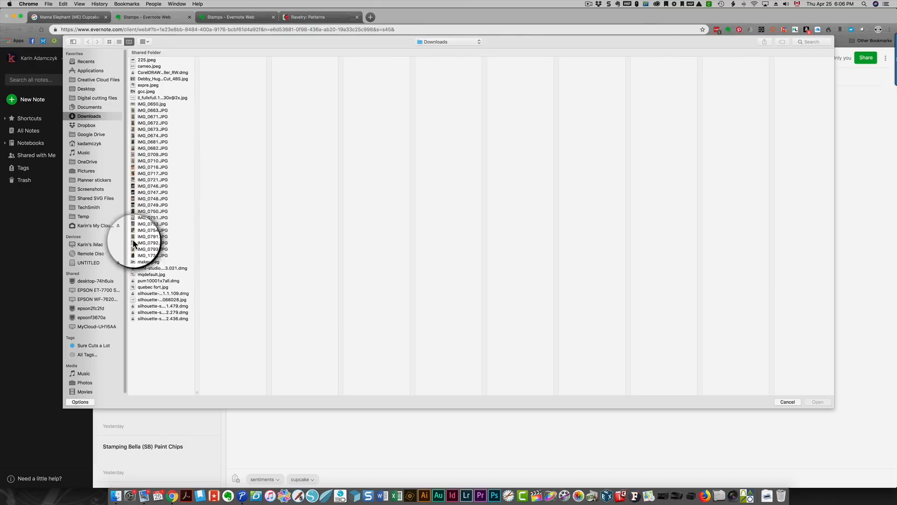
click(145, 256)
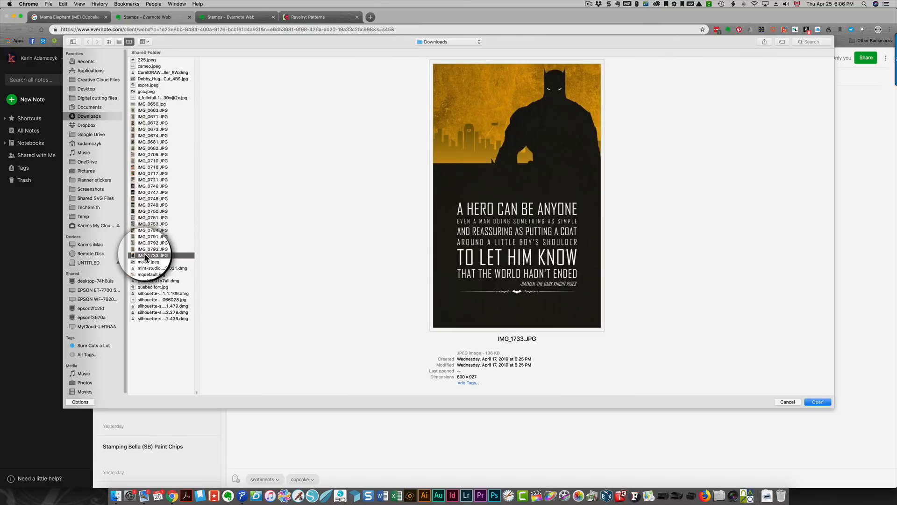
click(145, 248)
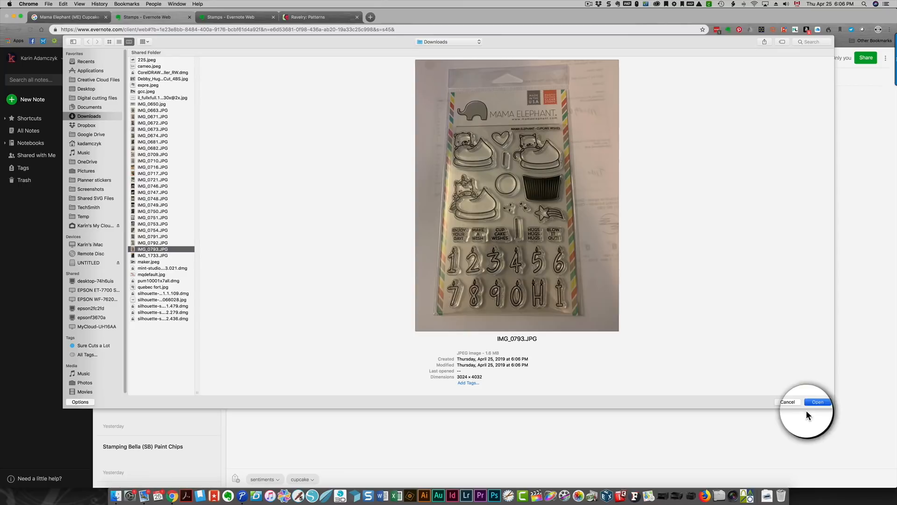
click(819, 401)
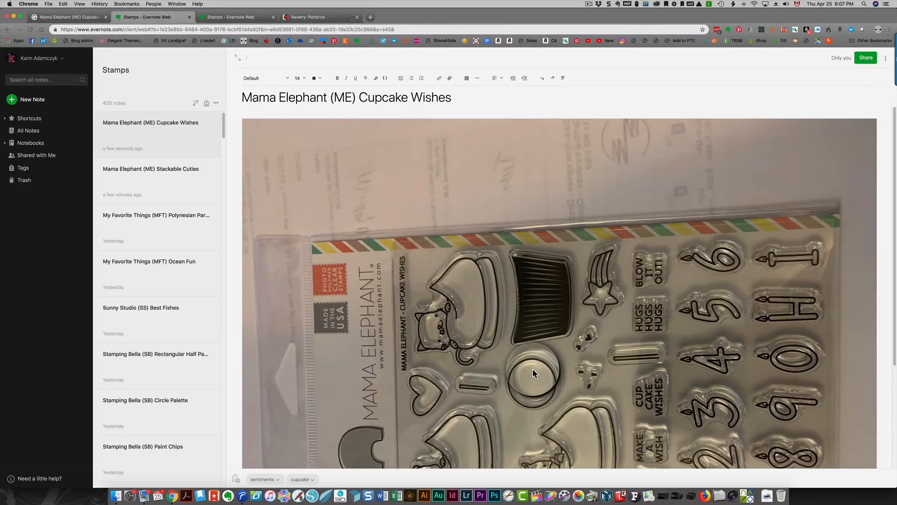
click(532, 369)
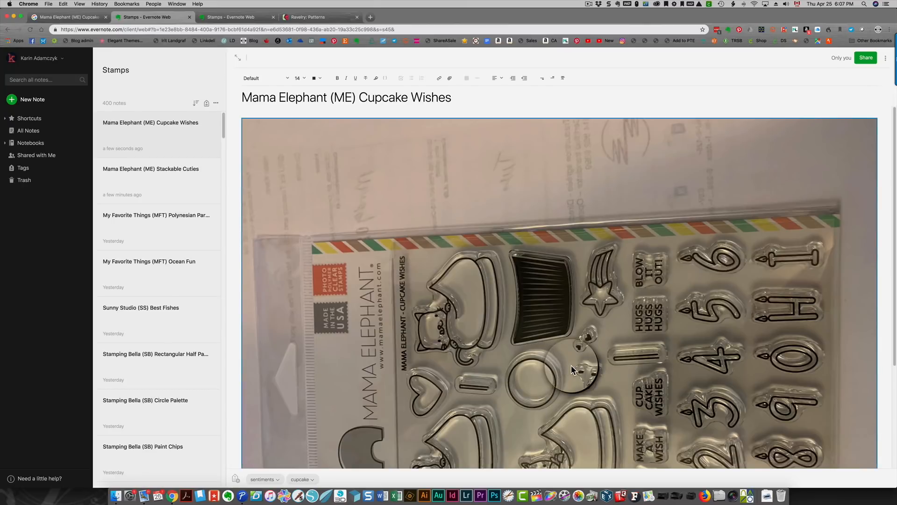
scroll(703, 400, down, 3)
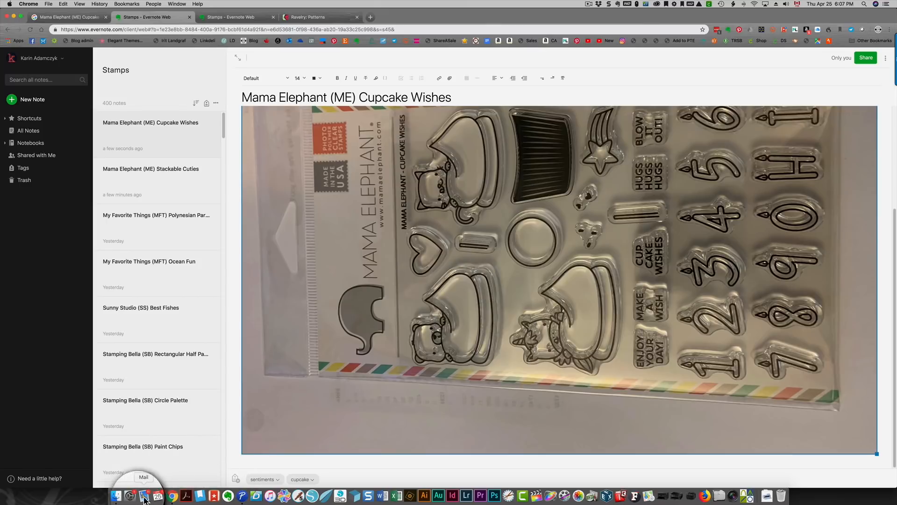
In Finder, open IMG_0793.JPG from the Downloads folder in Preview and save the file.
click(117, 496)
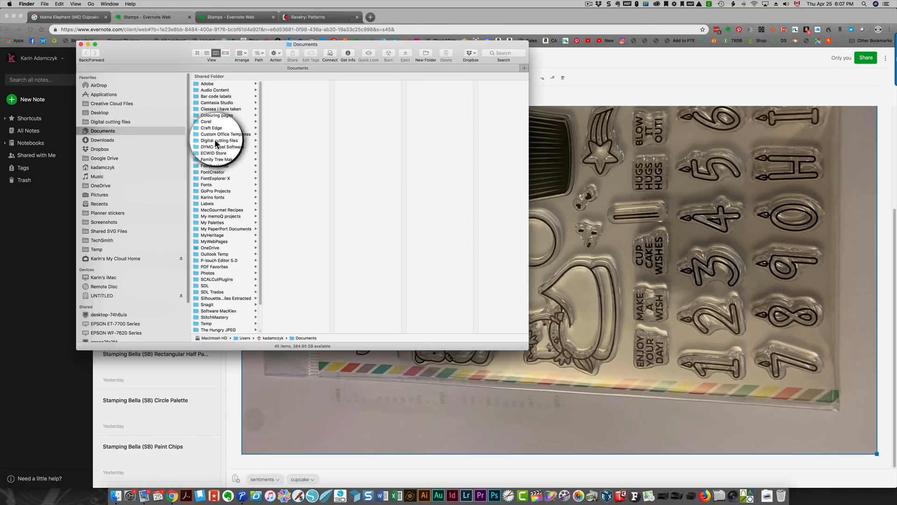
click(117, 140)
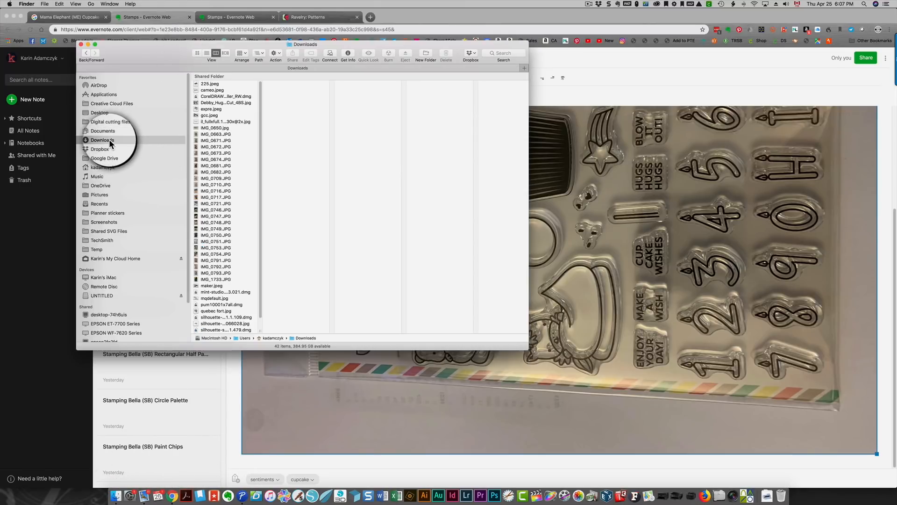
click(217, 274)
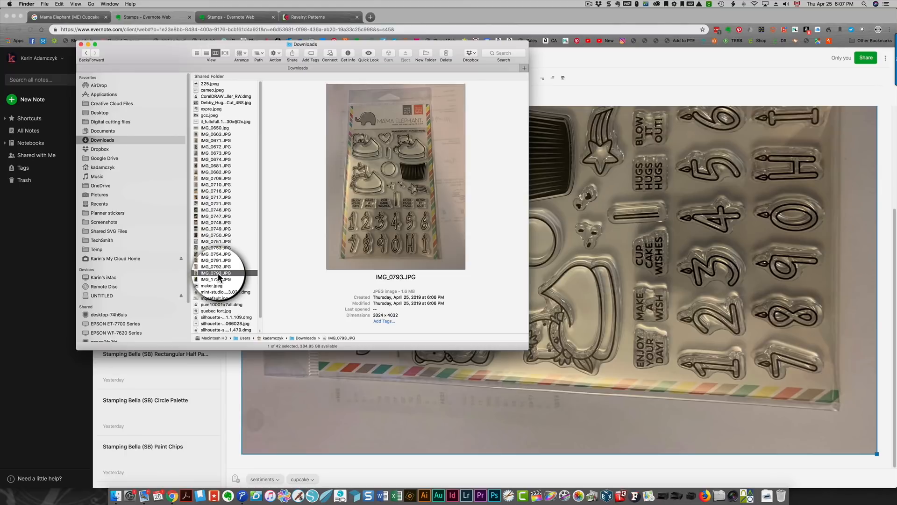
double_click(218, 273)
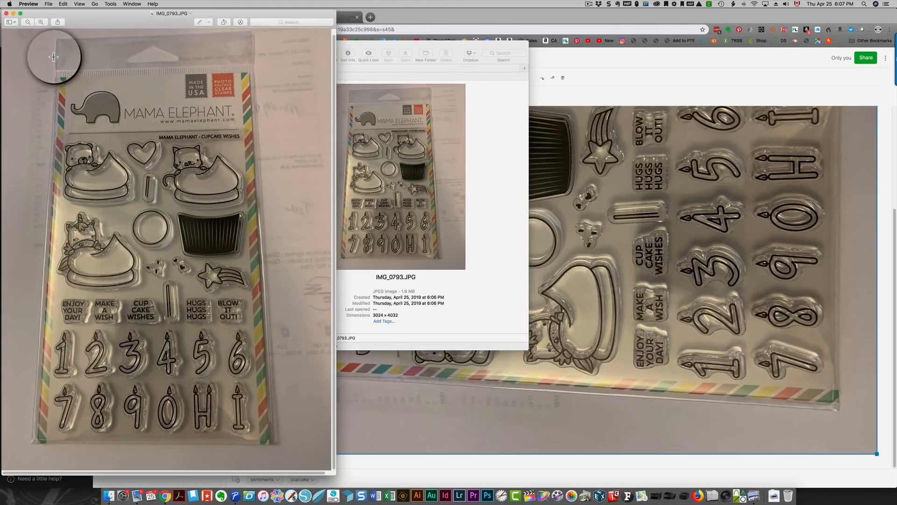
click(48, 6)
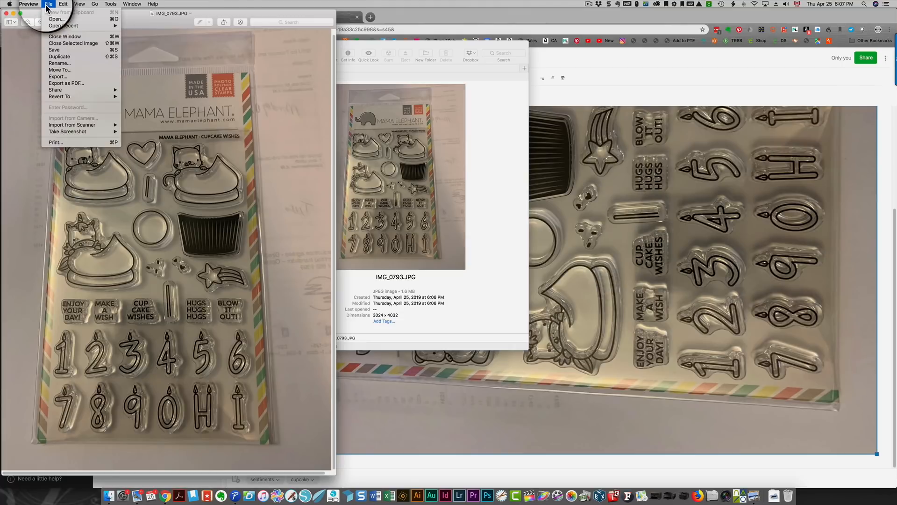
click(54, 50)
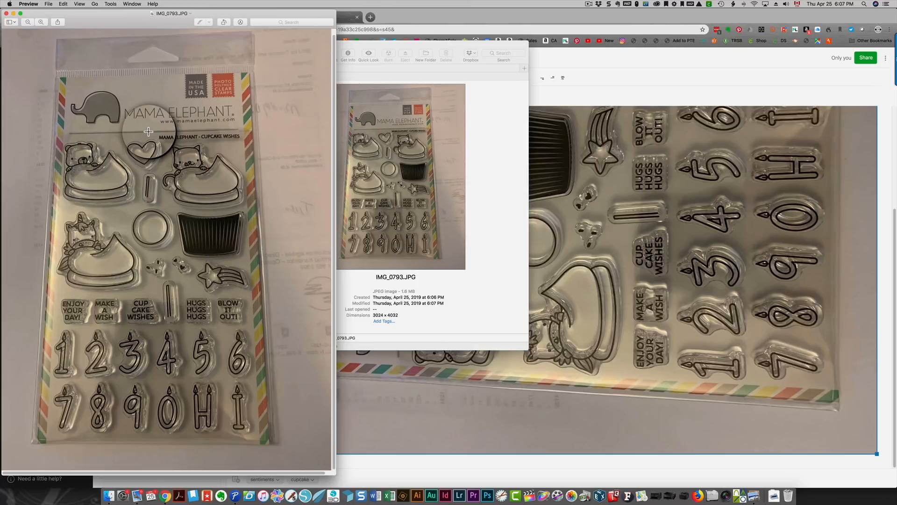
Return to Chrome, delete the sideways photo from the note, and attach the resaved IMG_0793.JPG from Downloads.
click(467, 439)
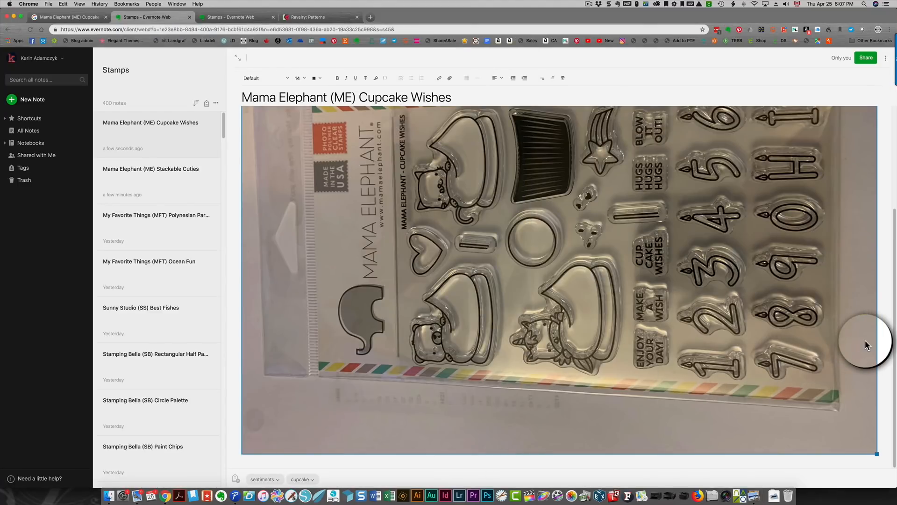
key(BackSpace)
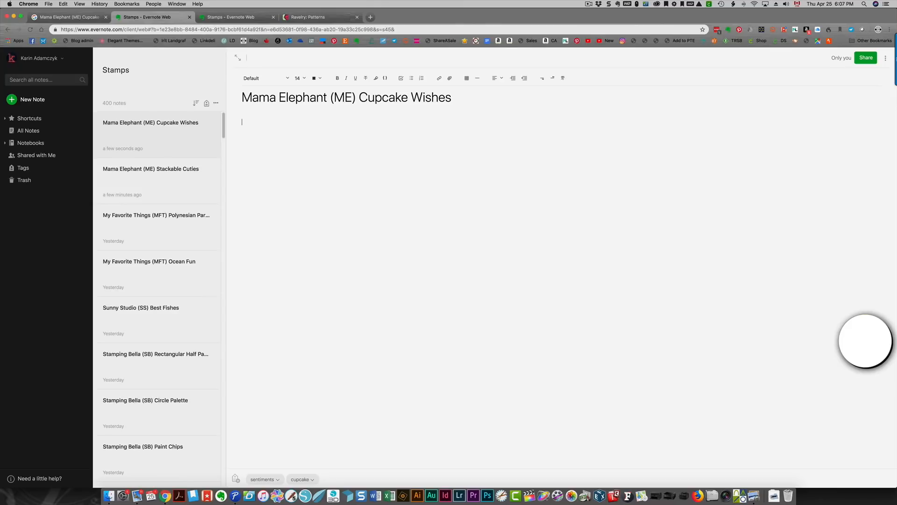
click(449, 81)
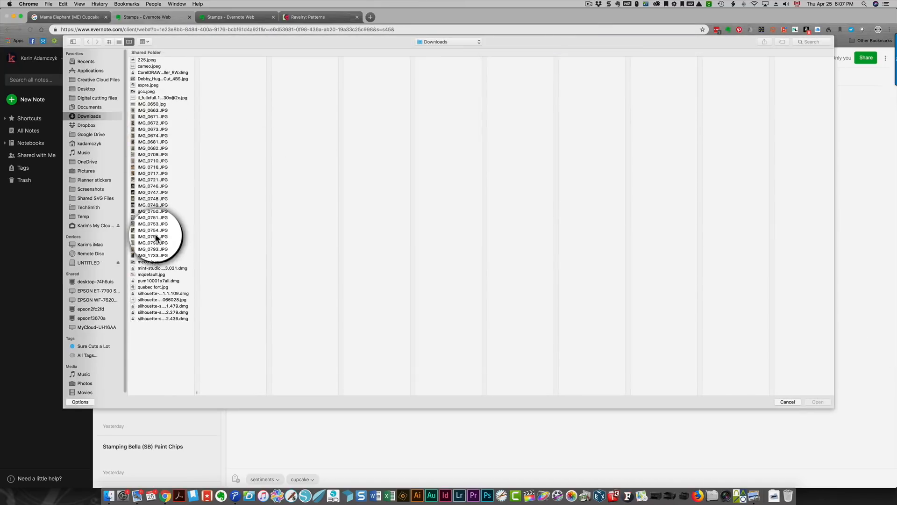
click(150, 249)
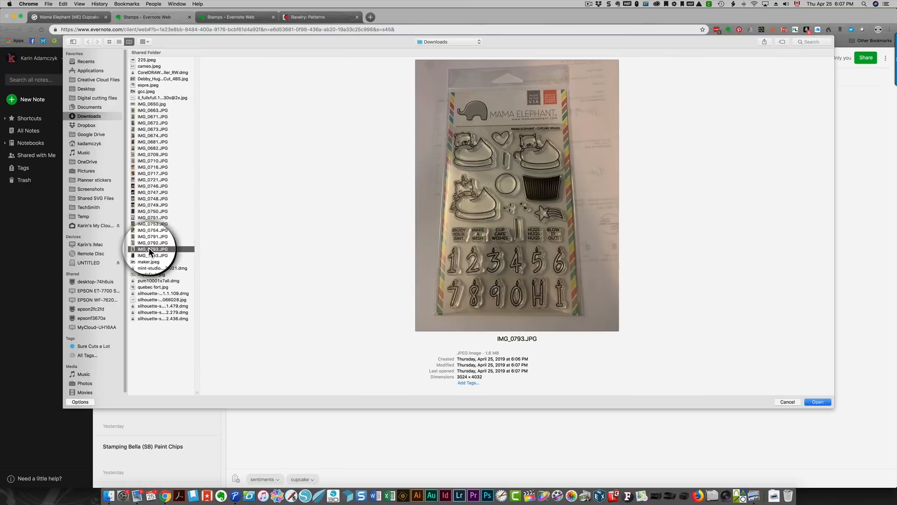
click(807, 398)
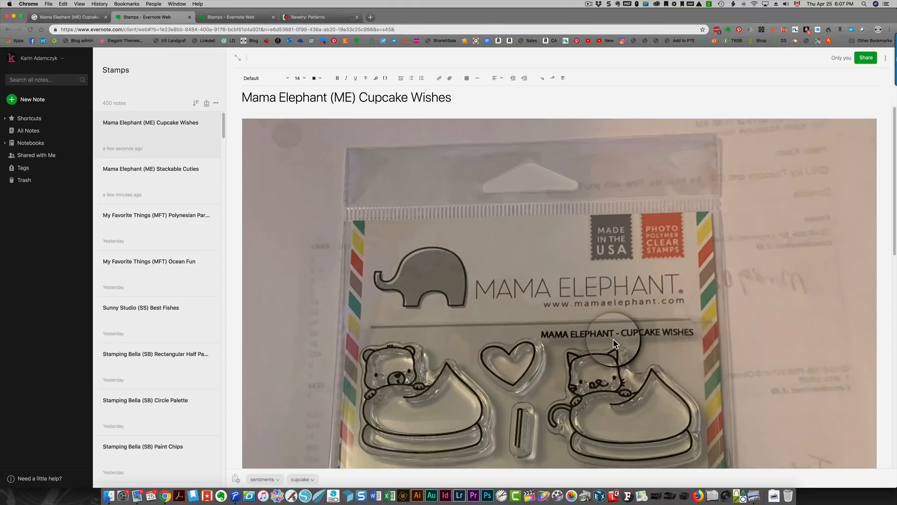
Shrink the attached photo in the Cupcake Wishes note to a small thumbnail that fits entirely within the note view.
click(613, 343)
scroll(614, 343, down, 10)
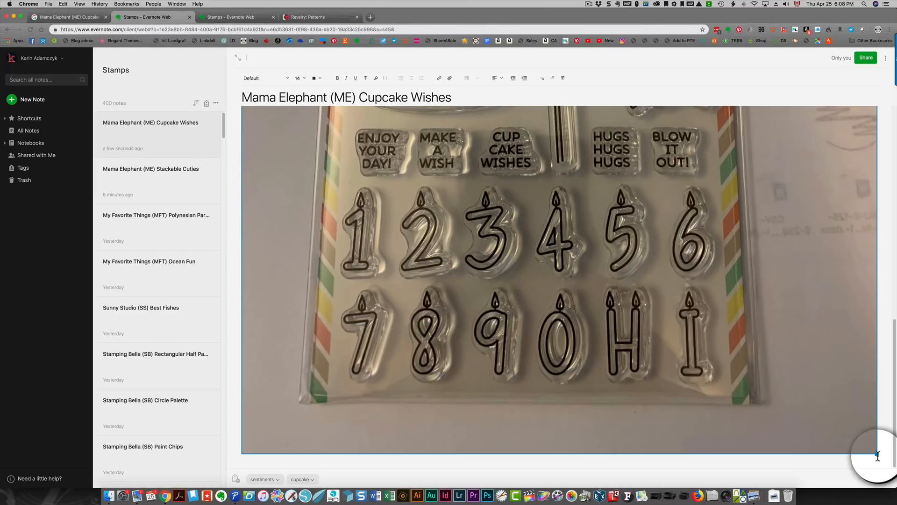
drag(877, 454, 409, 141)
scroll(536, 287, up, 4)
scroll(537, 293, down, 4)
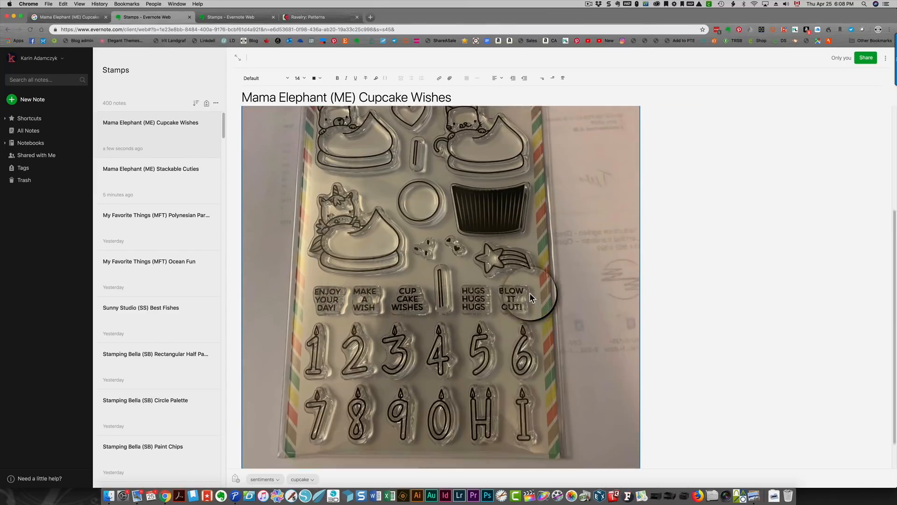
drag(639, 453, 407, 234)
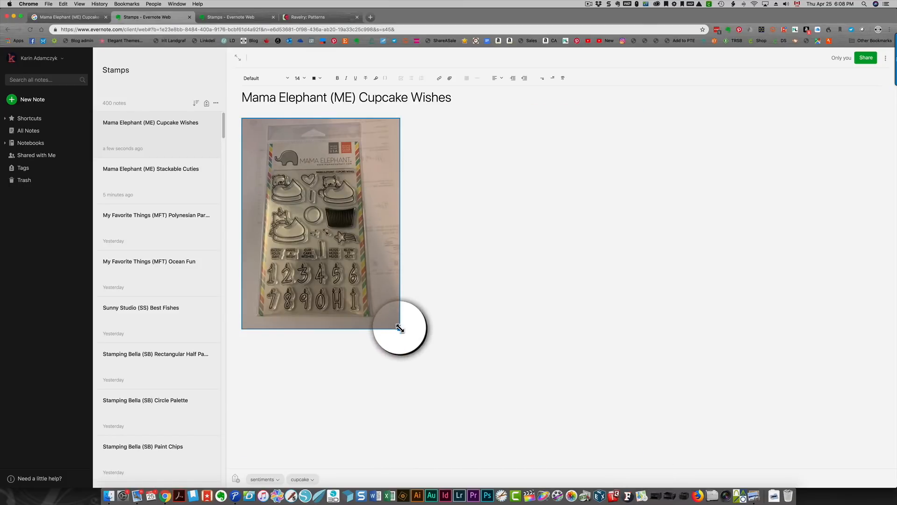
drag(400, 328, 336, 228)
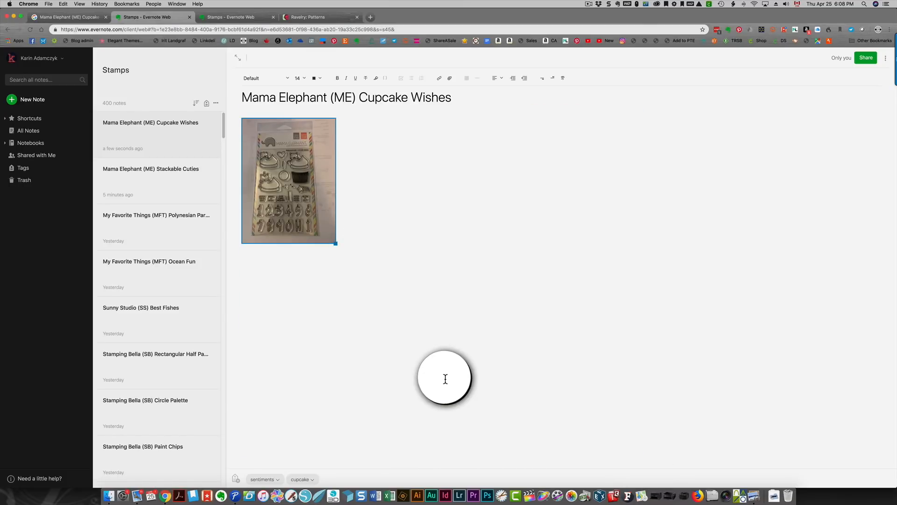
click(284, 266)
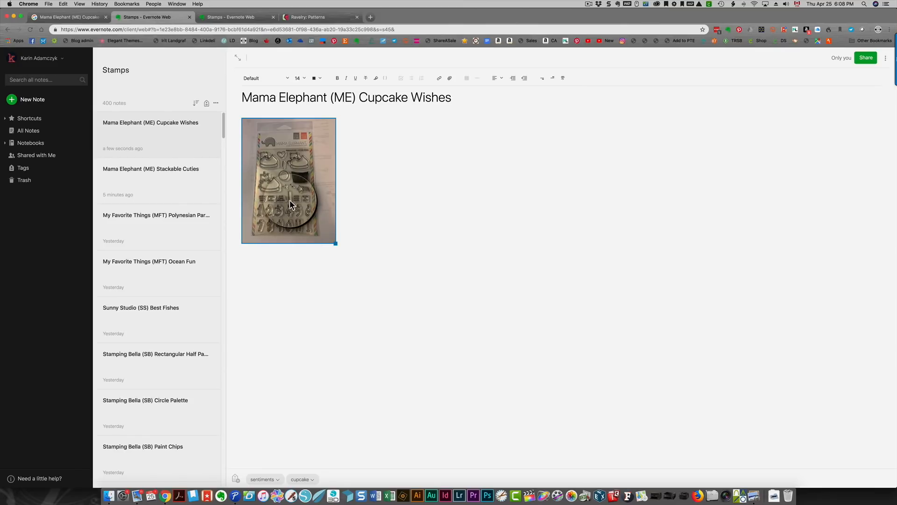
Delete the photo from the note and save the Cupcake Wishes product image from the Google results to Downloads as S-CUPCAKE_WISHES.png.
click(365, 201)
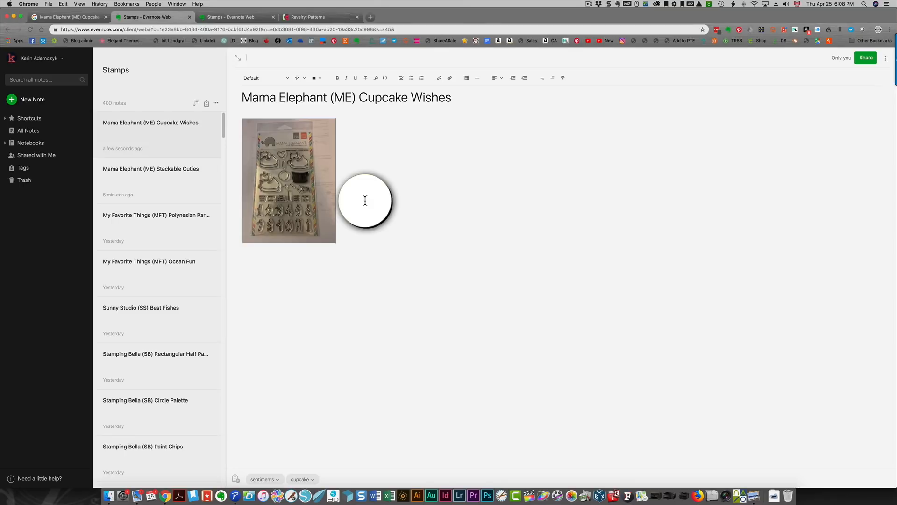
key(BackSpace)
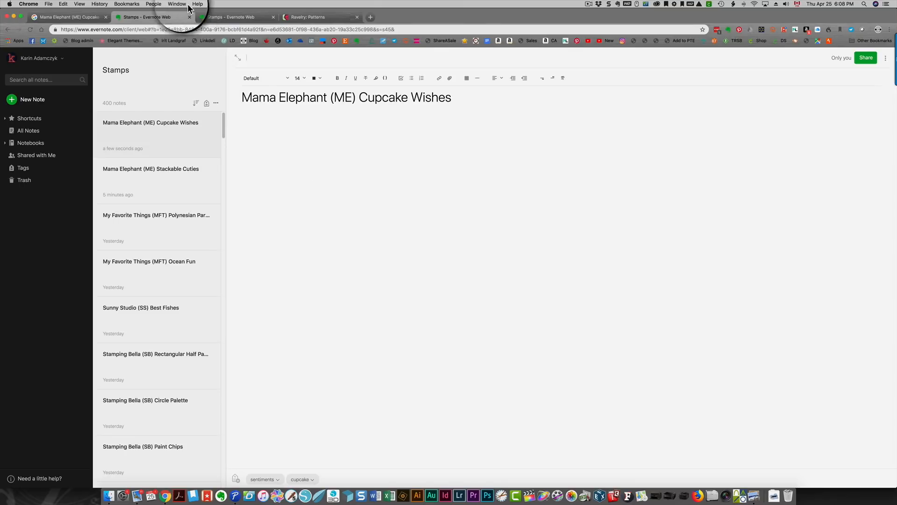
click(60, 17)
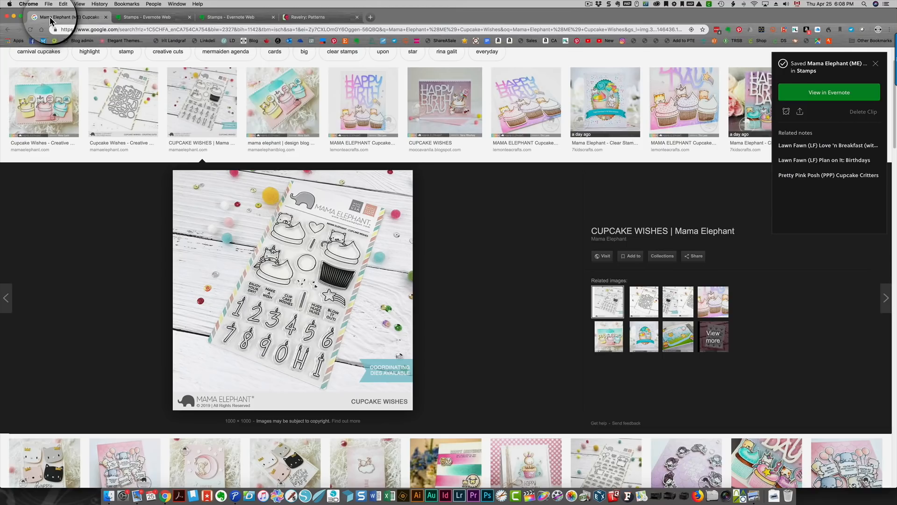
right_click(320, 277)
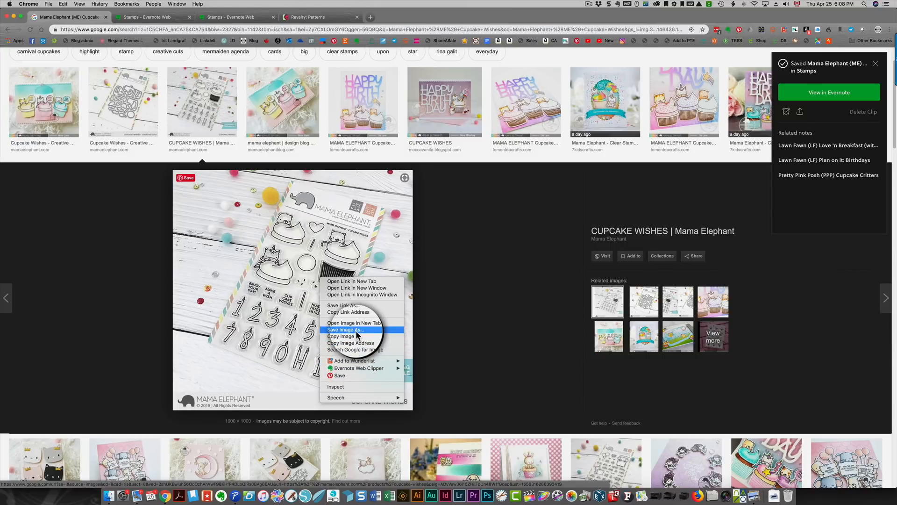
click(357, 330)
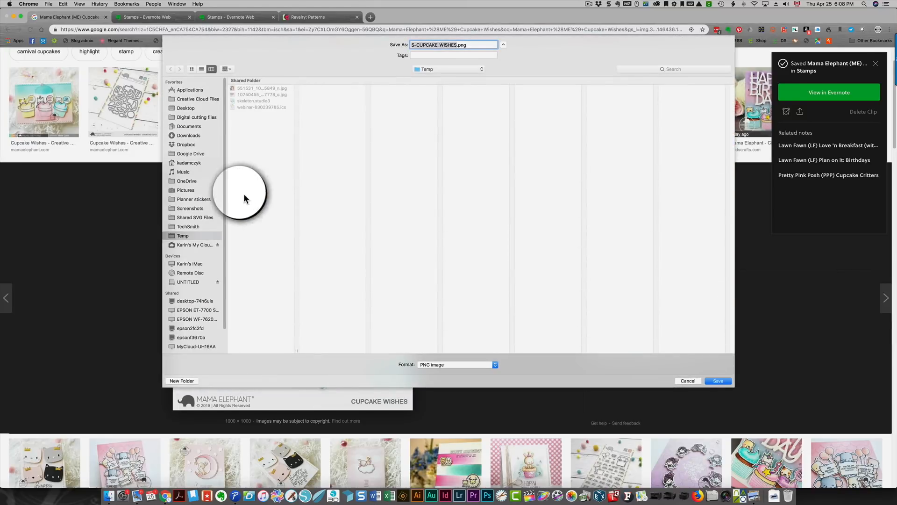
click(187, 135)
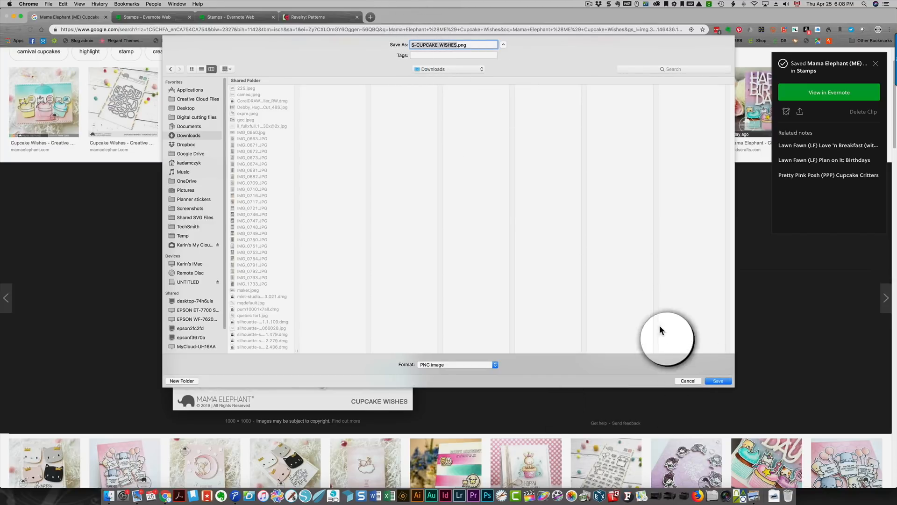
click(717, 380)
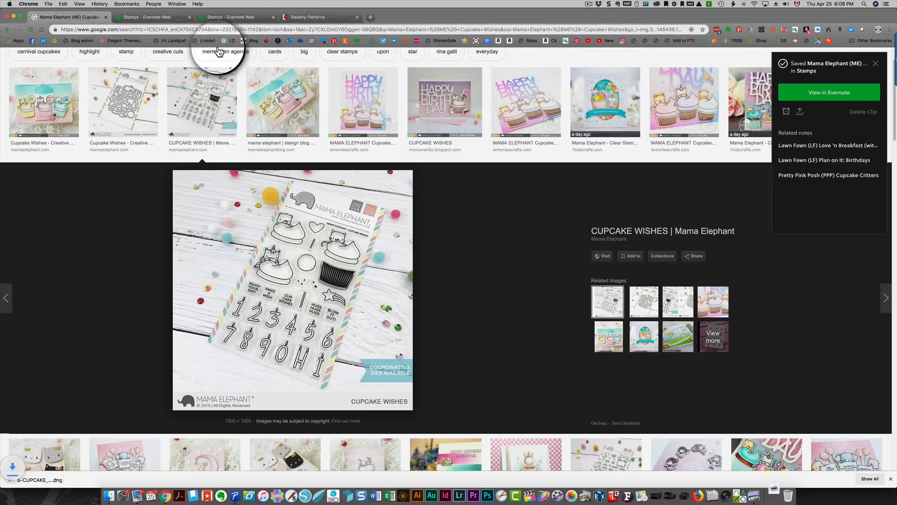
Return to the Cupcake Wishes note, attach S-CUPCAKE_WISHES.png from Downloads, and shrink the picture to a small thumbnail.
click(172, 17)
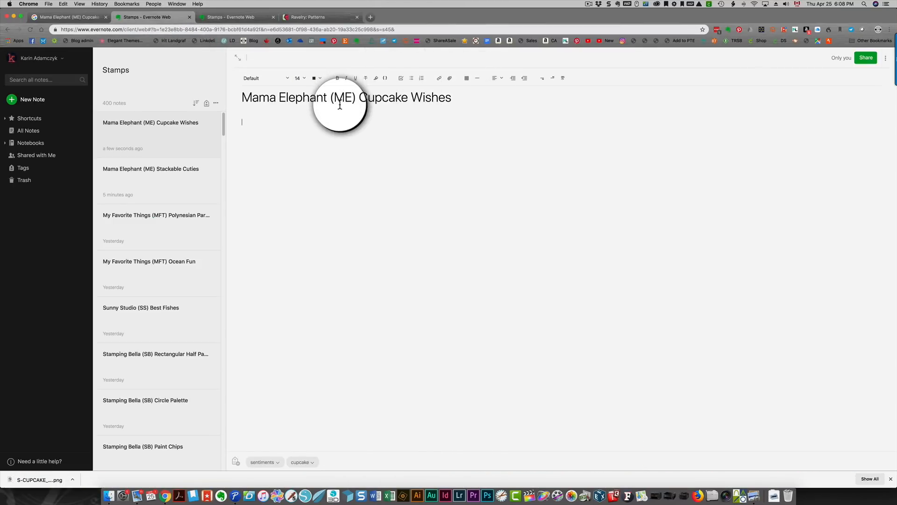
click(451, 82)
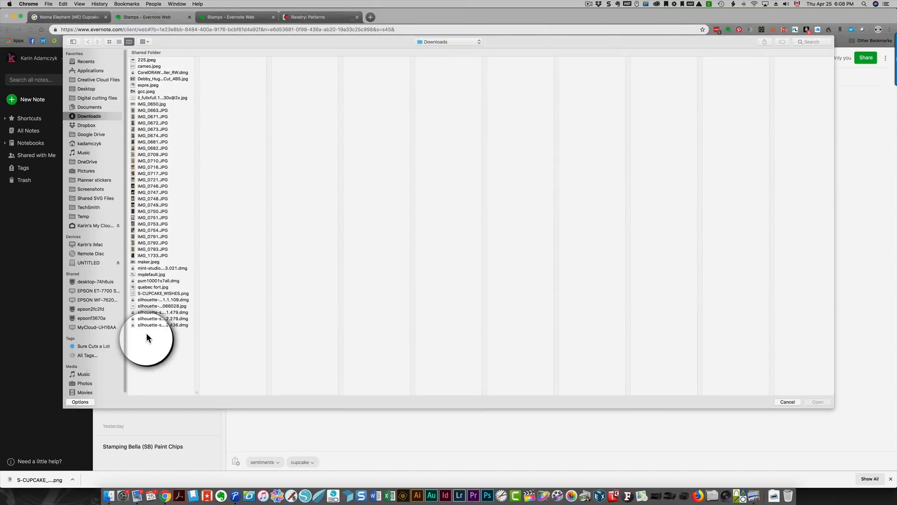
click(155, 293)
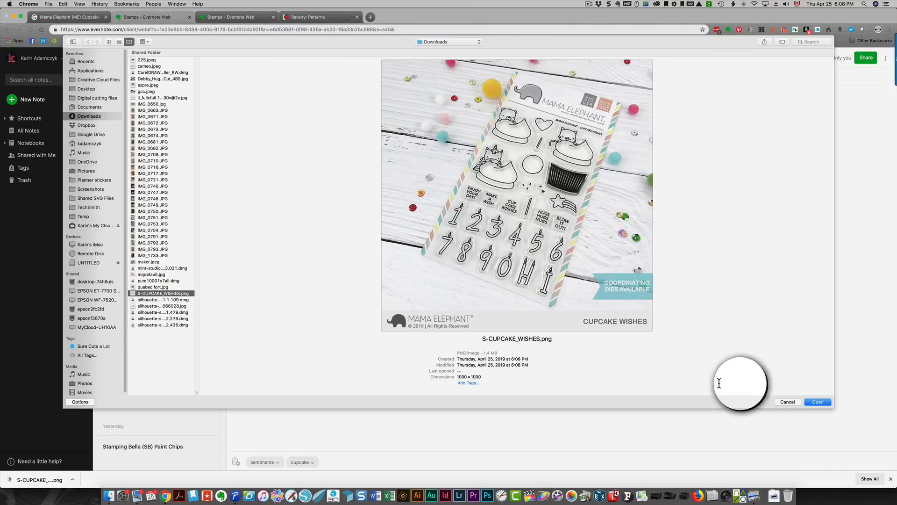
click(807, 402)
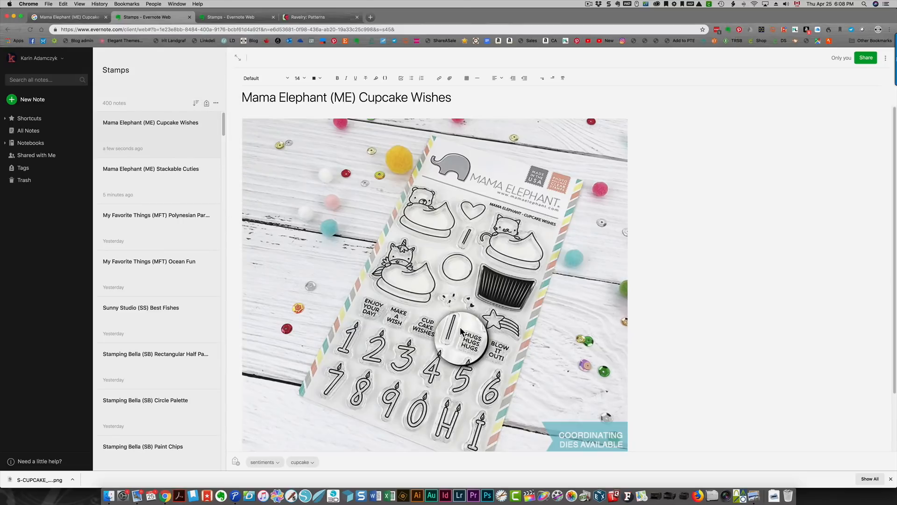
click(600, 408)
scroll(582, 400, down, 3)
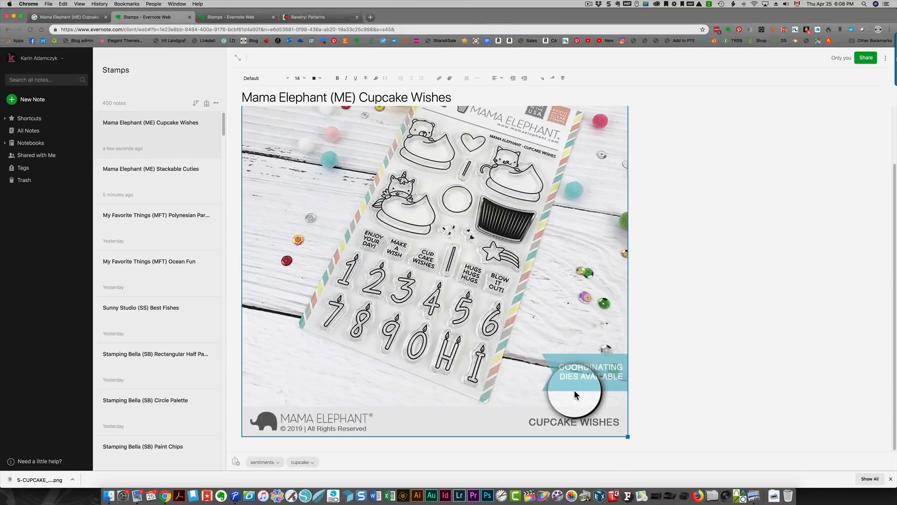
drag(630, 439, 366, 242)
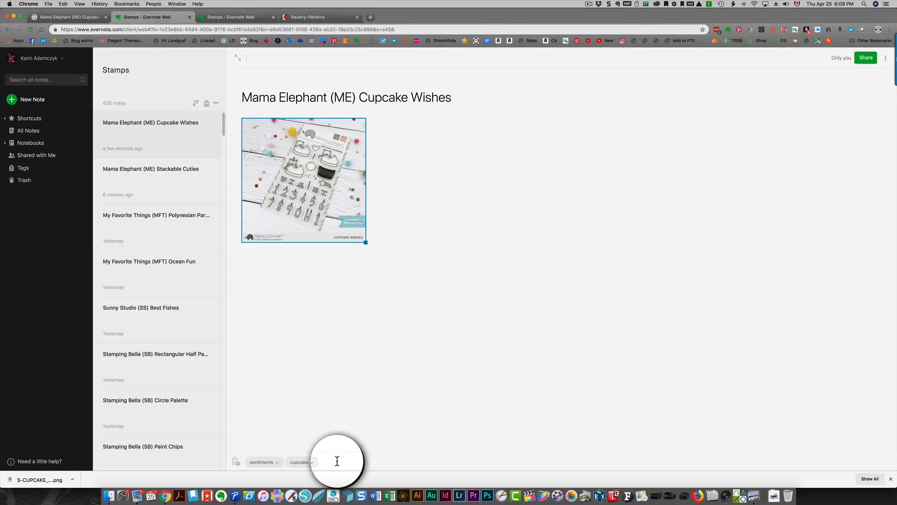
Add the tags "unicorn", "cat", "bear" and "numbers" to the Cupcake Wishes note.
text(unicorn)
key(Return)
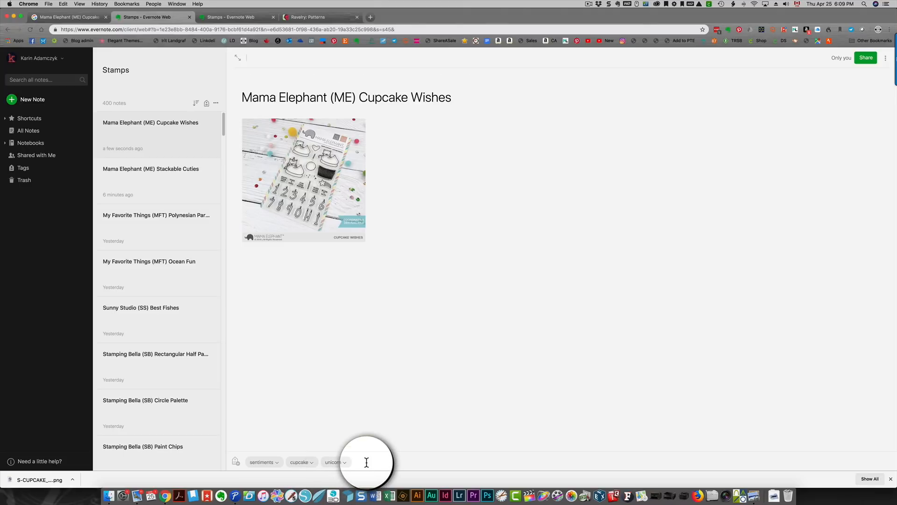
text(cat)
key(Return)
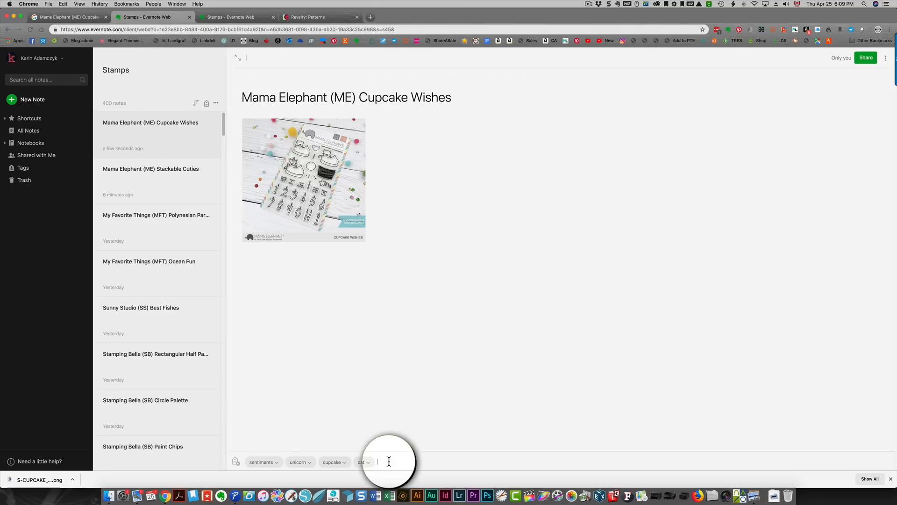
text(bear)
key(Return)
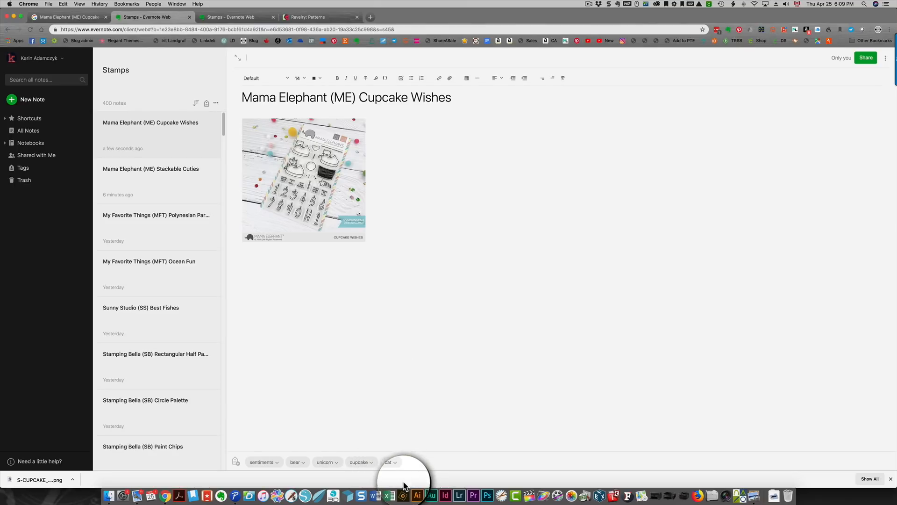
text(nu)
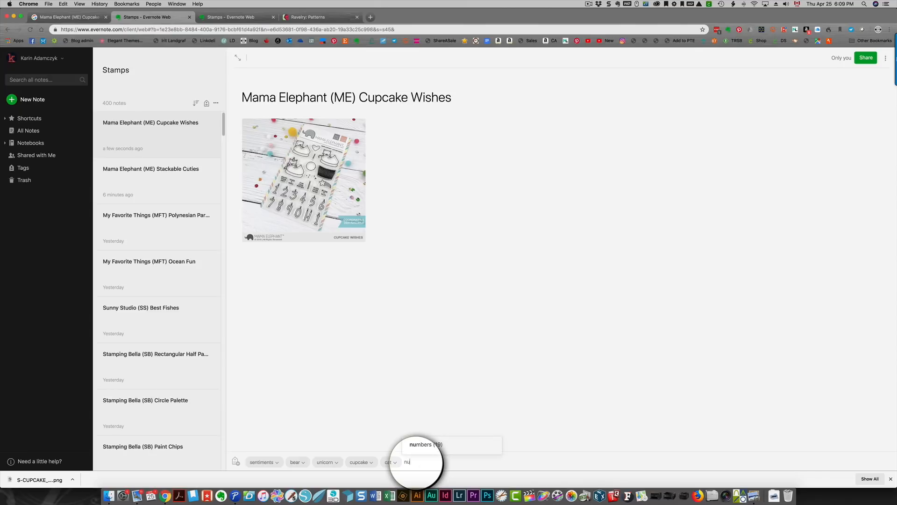
text(mbers)
key(Return)
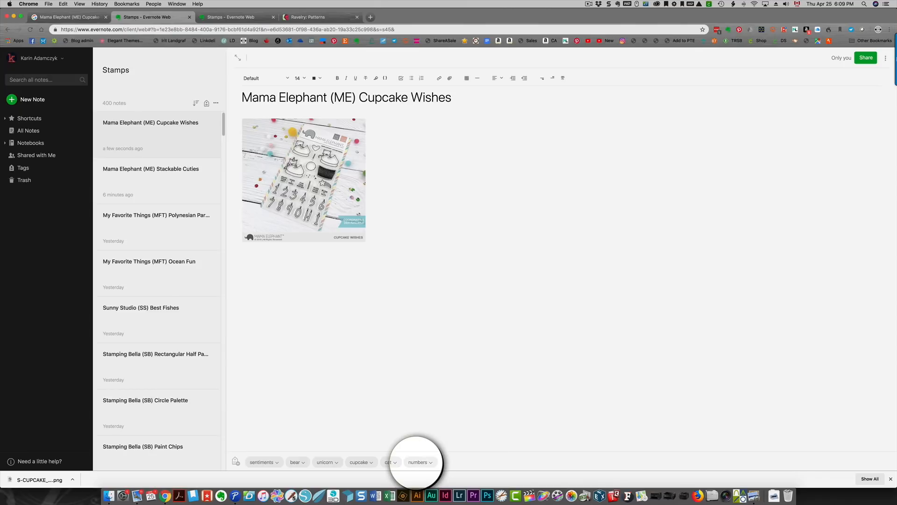
Tag the Cupcake Wishes note with "candles", "shooting star", "heart" and "circle" as well.
text(candles)
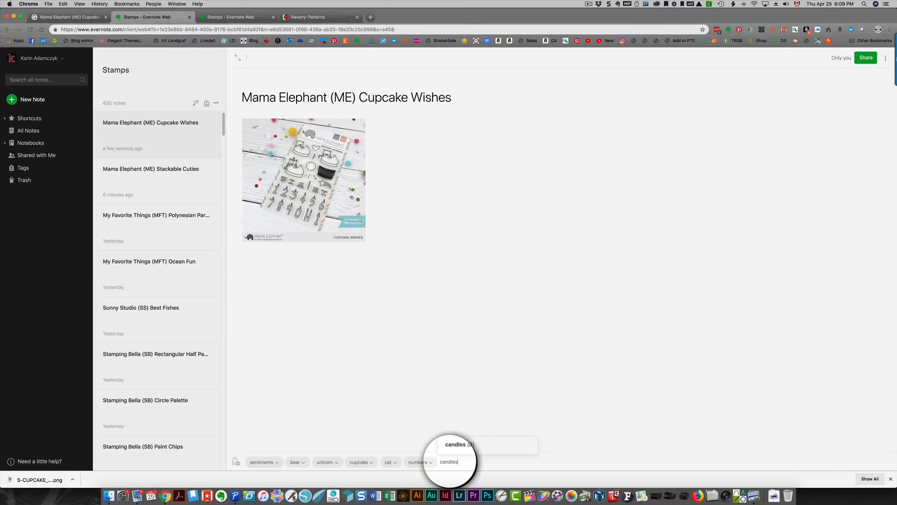
key(Return)
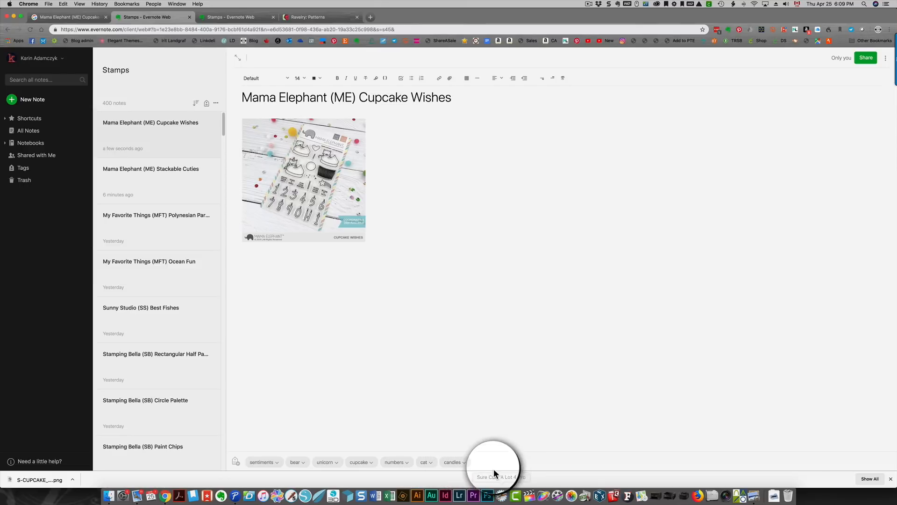
text(shooti)
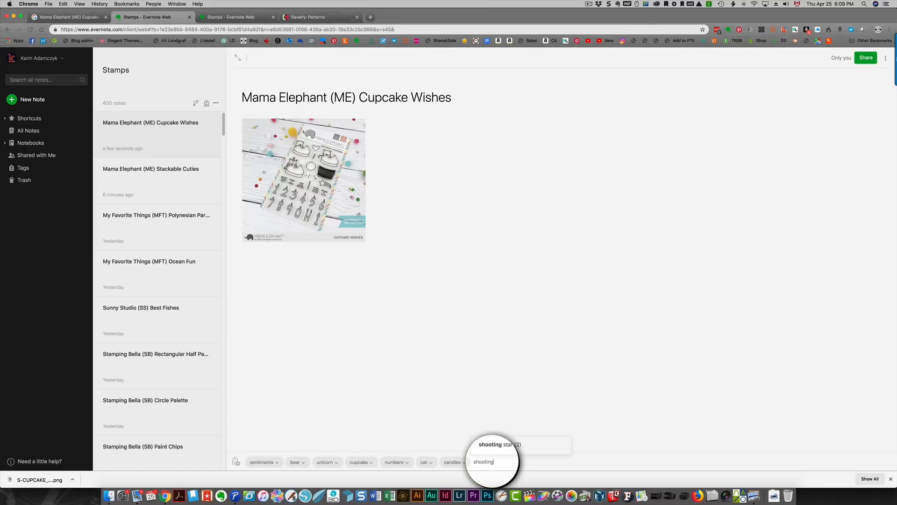
text(ng)
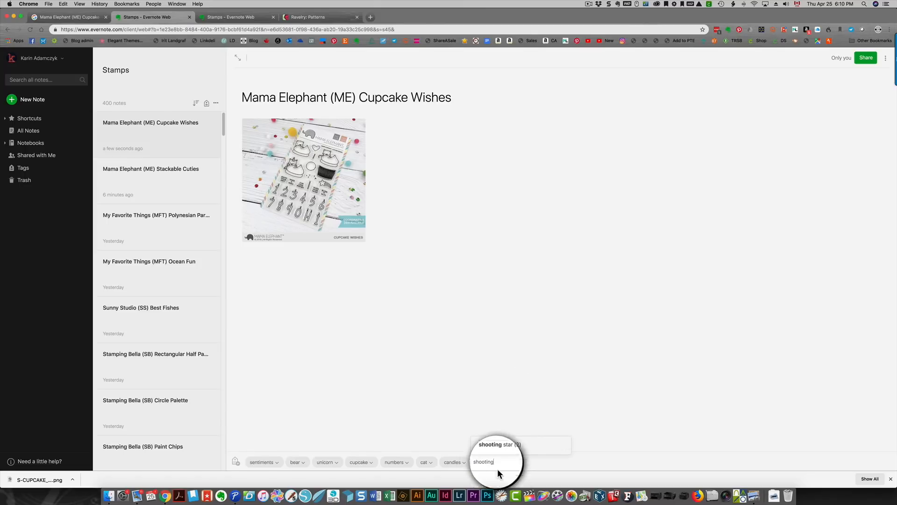
click(497, 443)
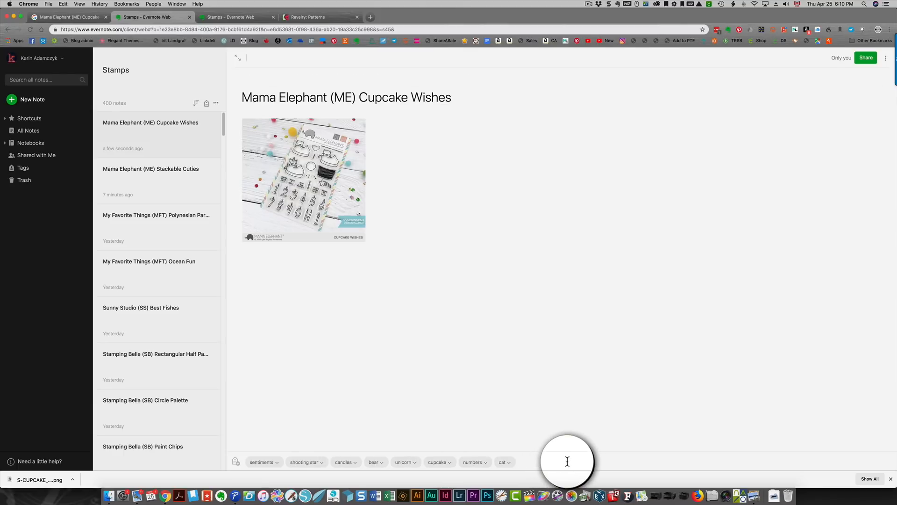
text(heart)
key(Return)
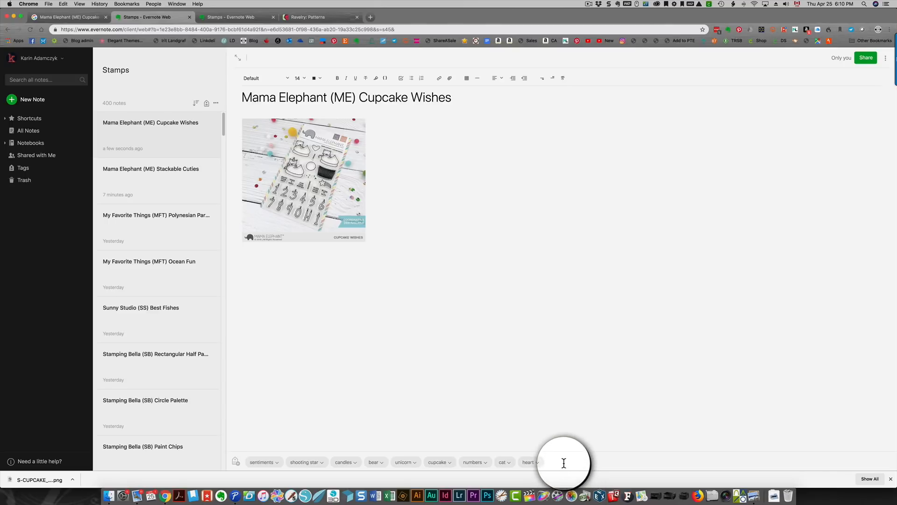
text(circl)
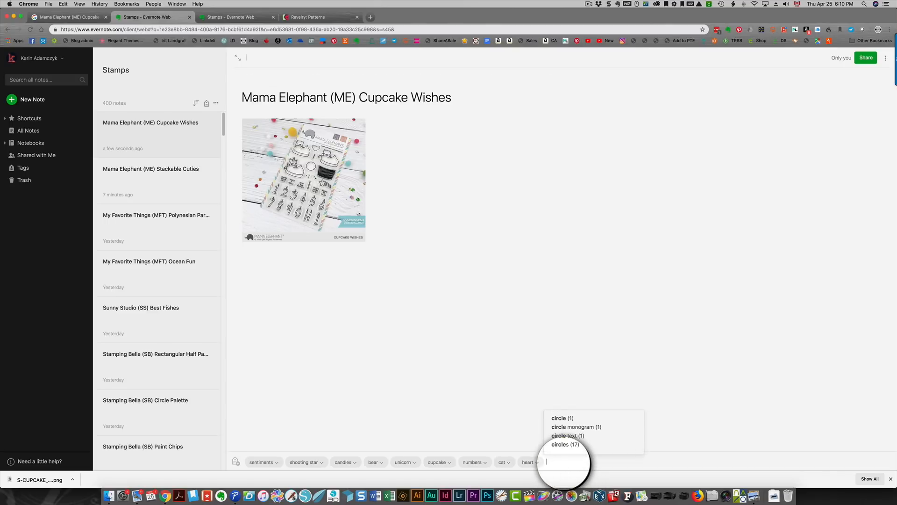
key(Return)
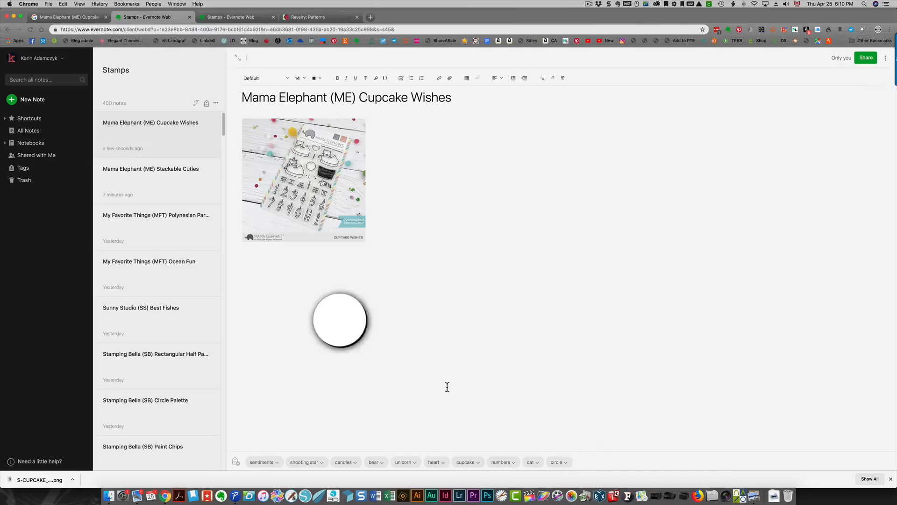
Open the Mama Elephant (ME) Stackable Cuties note and add the tags "word bubbles", "balloon" and "bear".
click(167, 173)
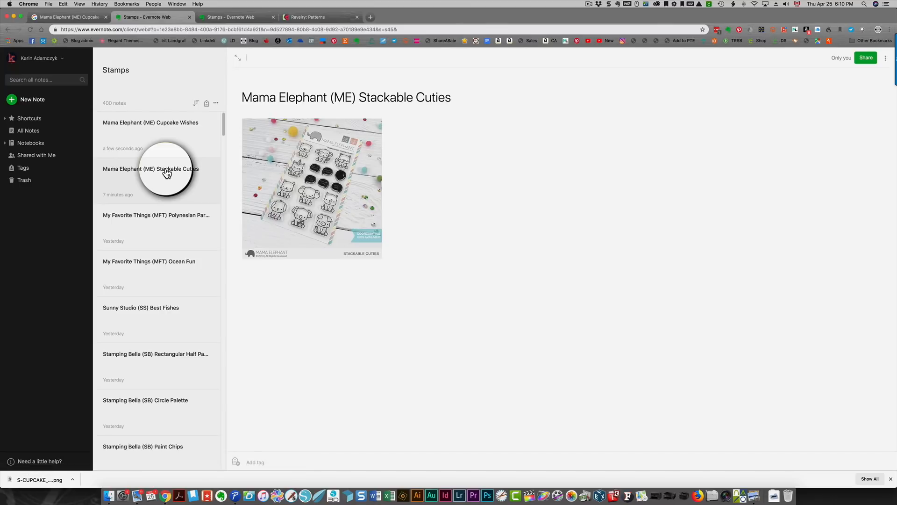
click(269, 463)
text(word bubbles)
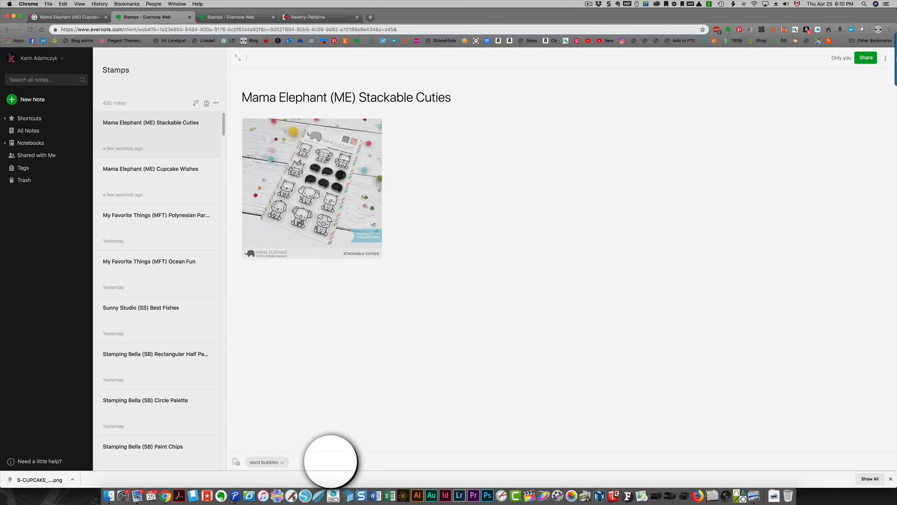
text(ballo)
key(Return)
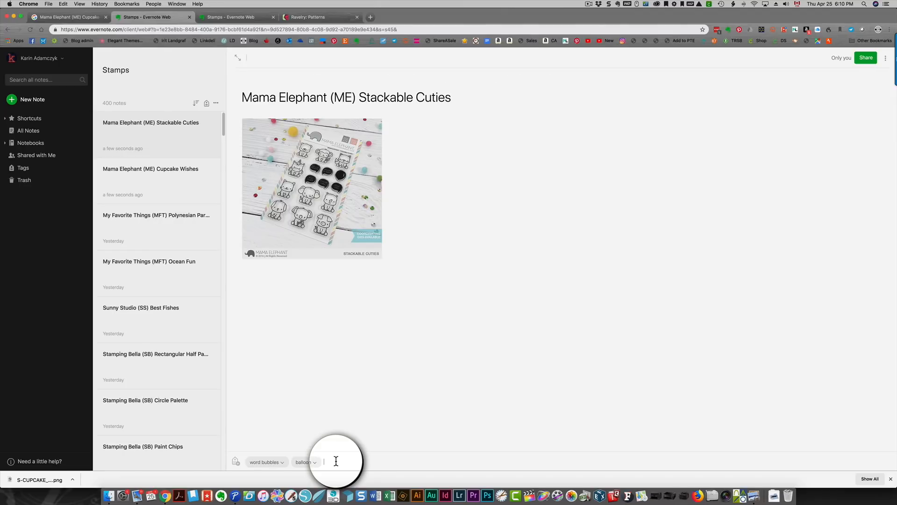
text(bear)
key(Return)
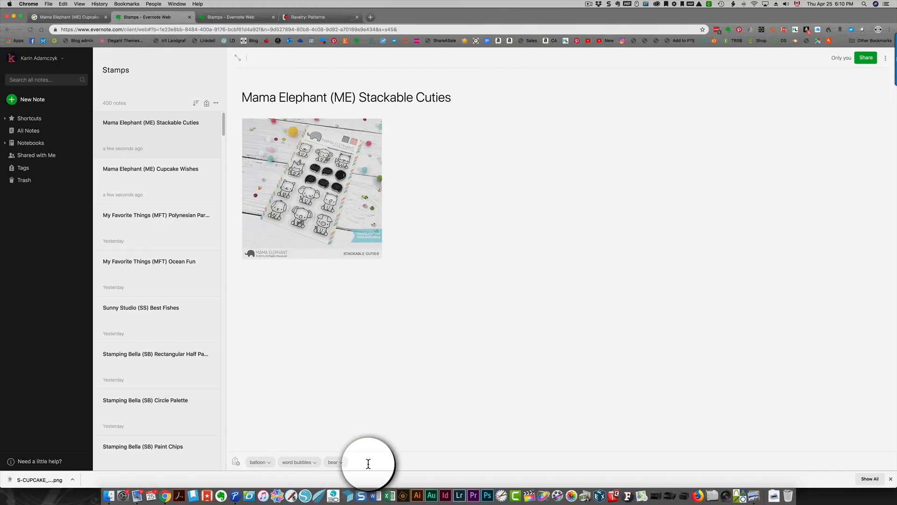
Add the tags "monkey", "racoon" and "unicorn" to the Stackable Cuties note.
text(monkey)
key(Return)
click(400, 461)
text(rac)
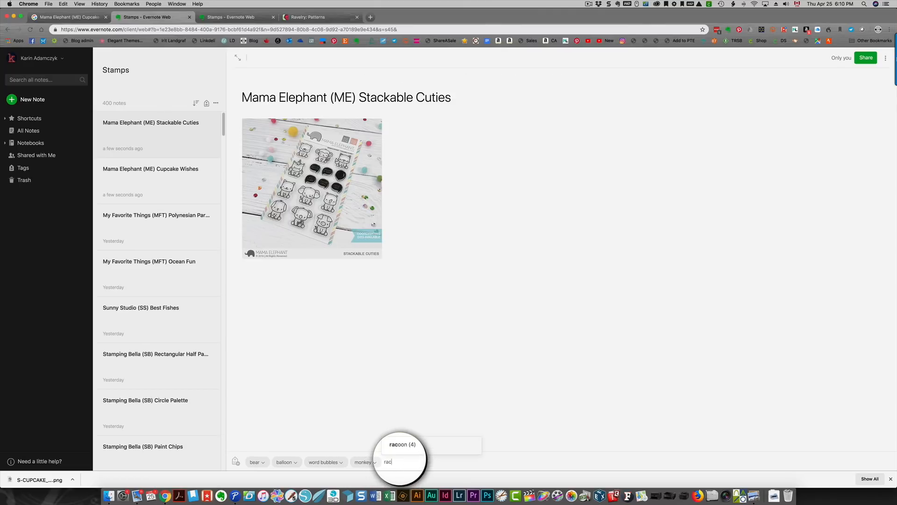
text(oon)
key(Return)
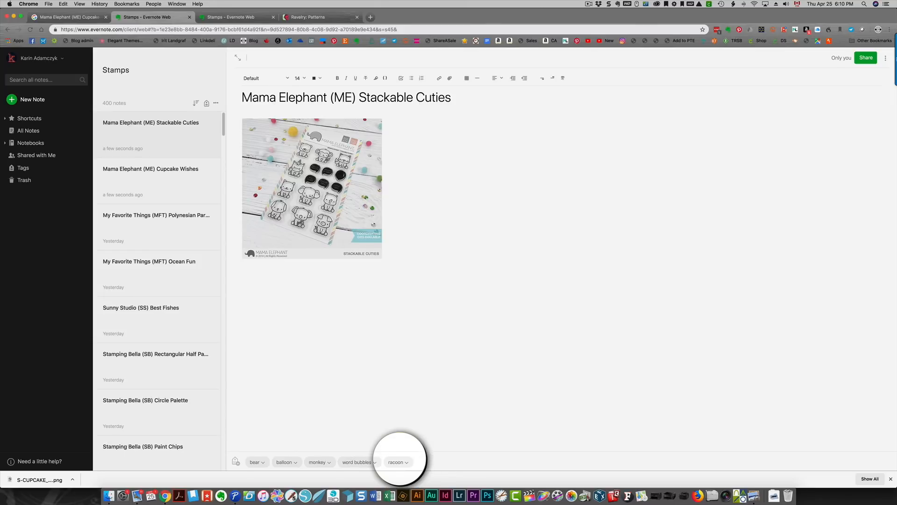
click(420, 464)
text(unicorn)
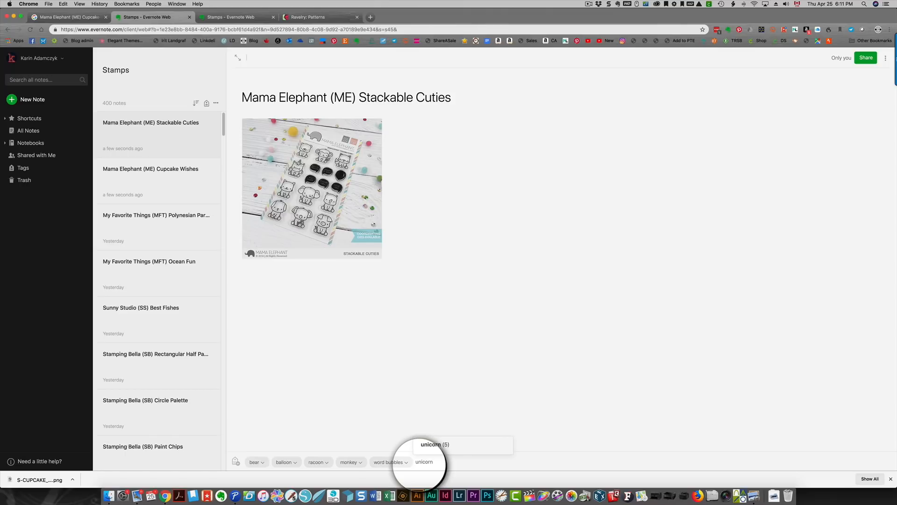
key(Return)
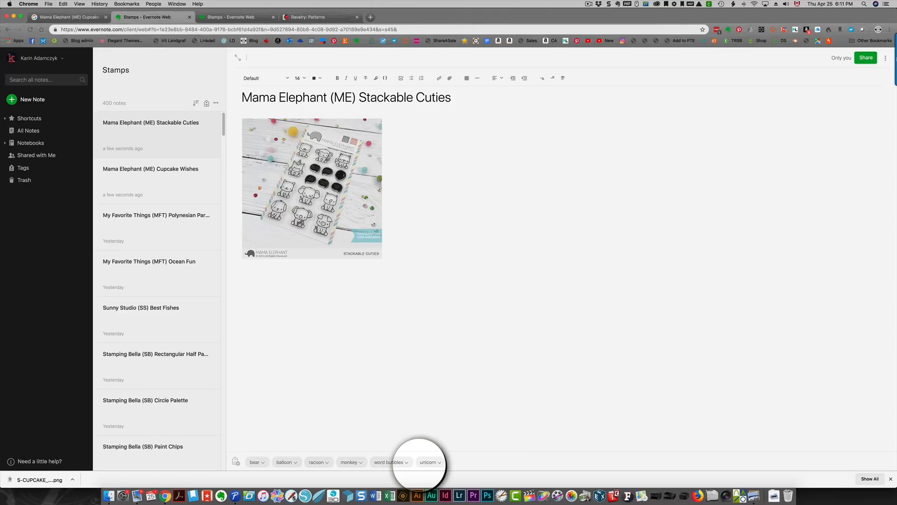
Tag the Stackable Cuties note with "cat", "elephant" and "rhinoceros" as well.
click(459, 461)
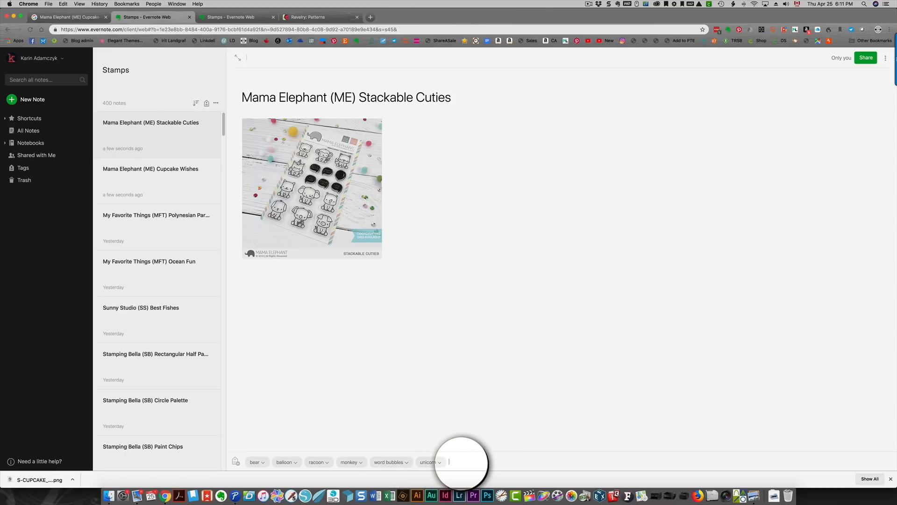
text(cat)
key(Return)
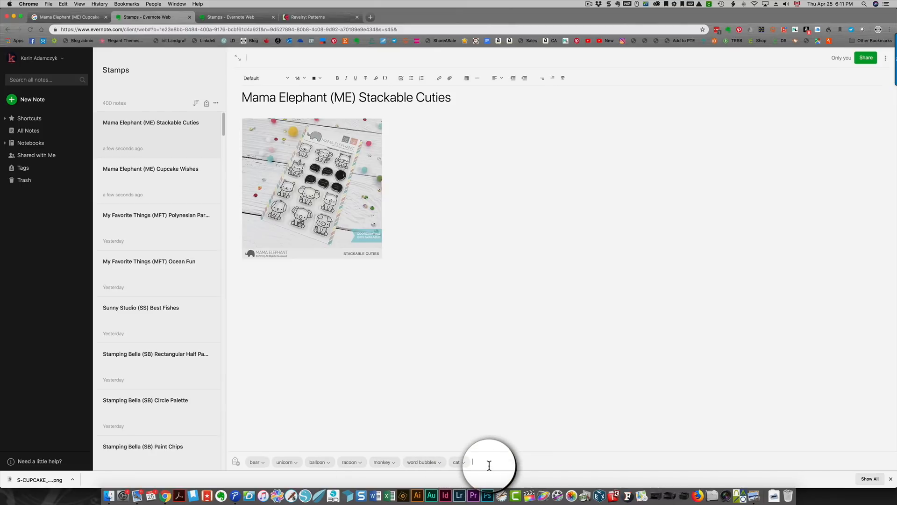
text(elephant)
key(Return)
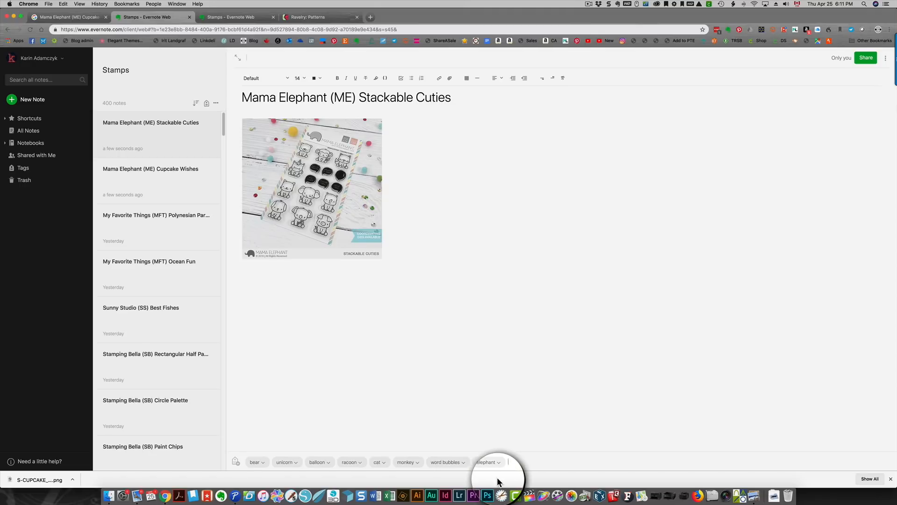
click(525, 461)
text(rhin)
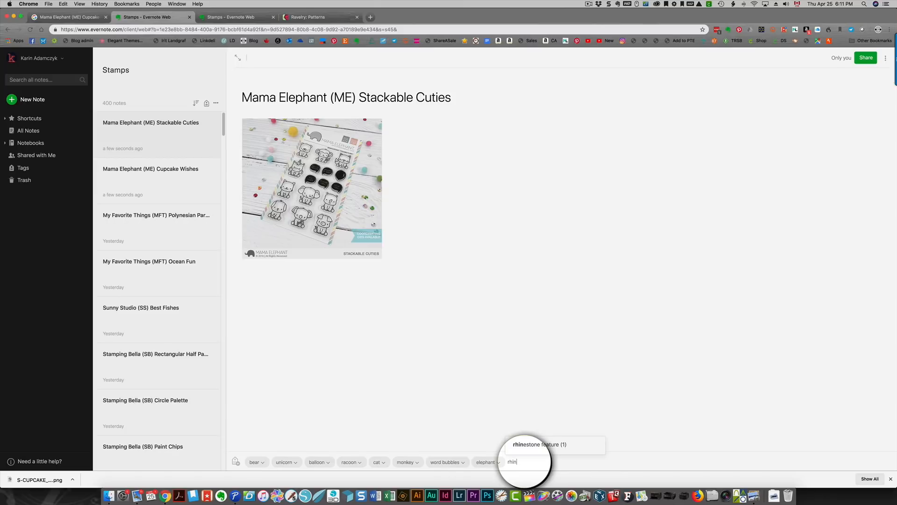
text(oceros)
key(Return)
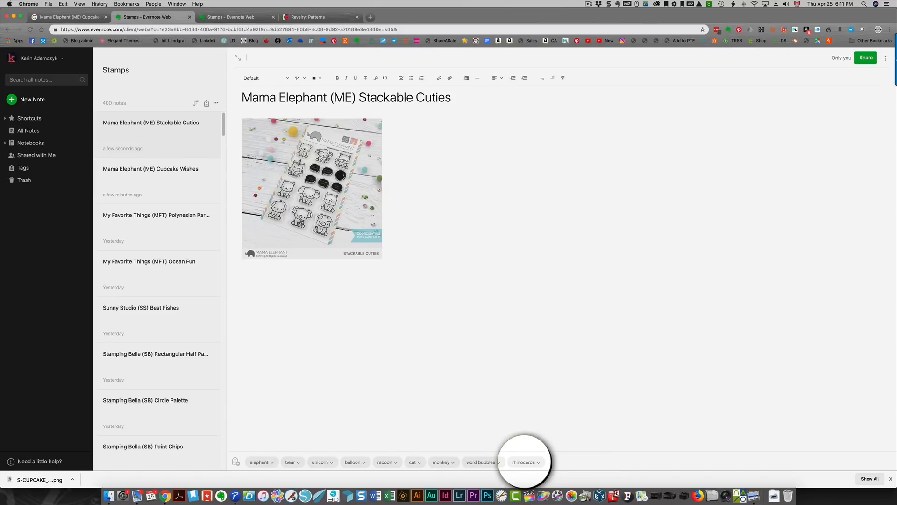
Complete the Stackable Cuties note's tags with "dog", "koala bear" and "pig".
click(549, 461)
text(d)
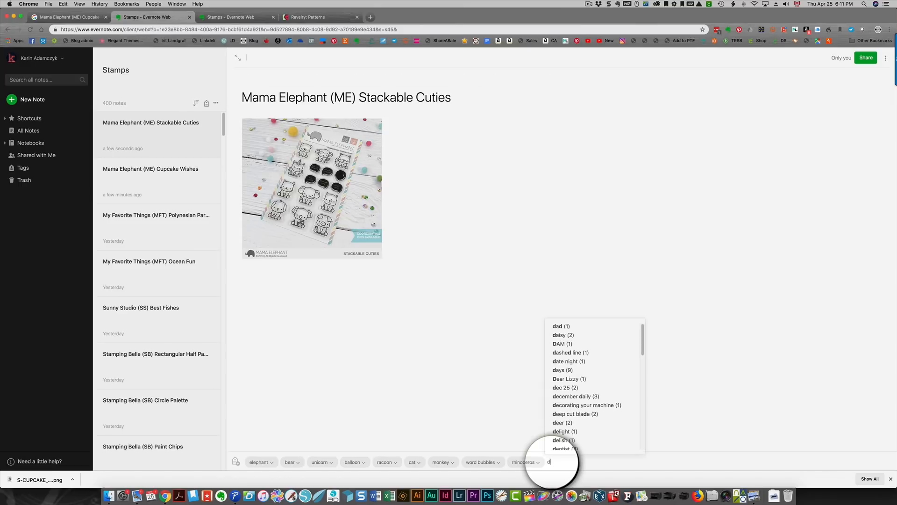
text(og)
key(Return)
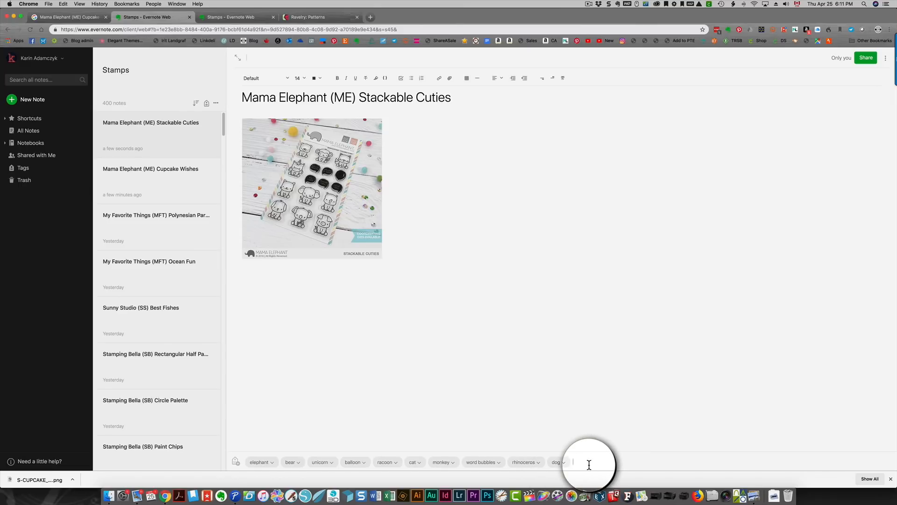
text(koala bear)
key(Return)
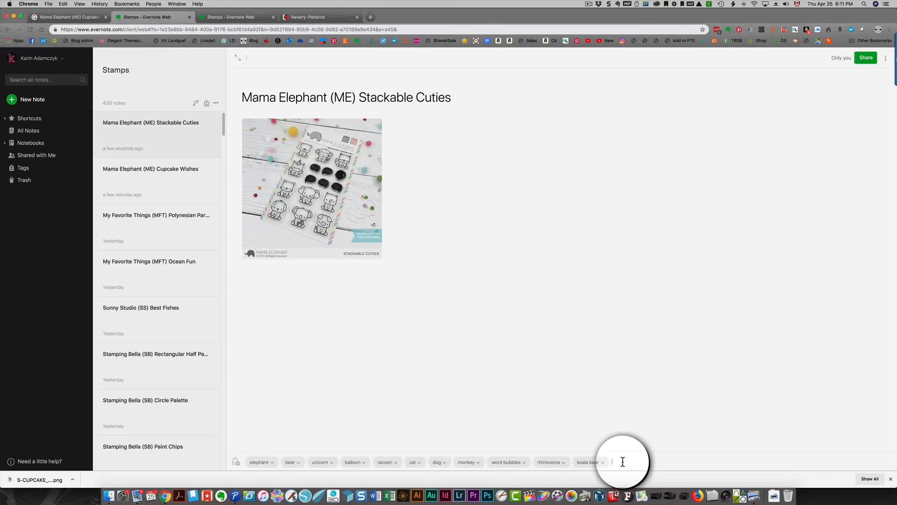
text(pig)
key(Return)
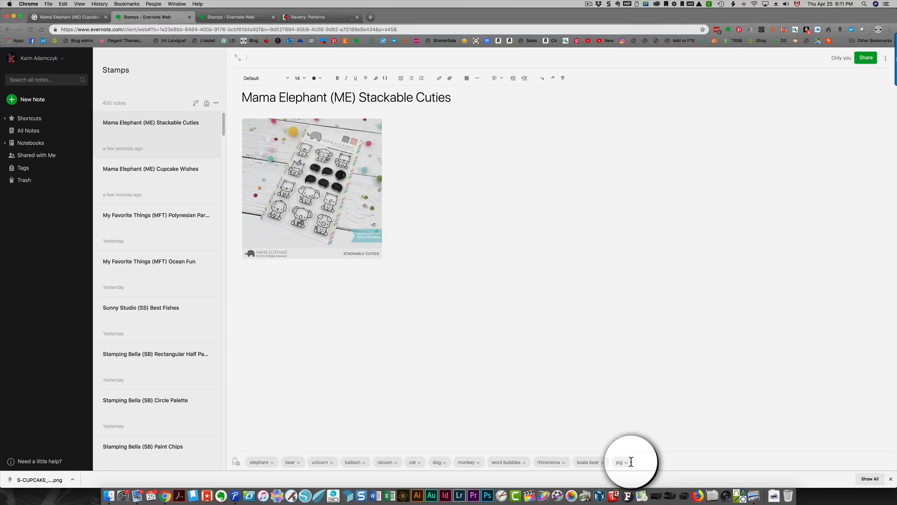
click(648, 461)
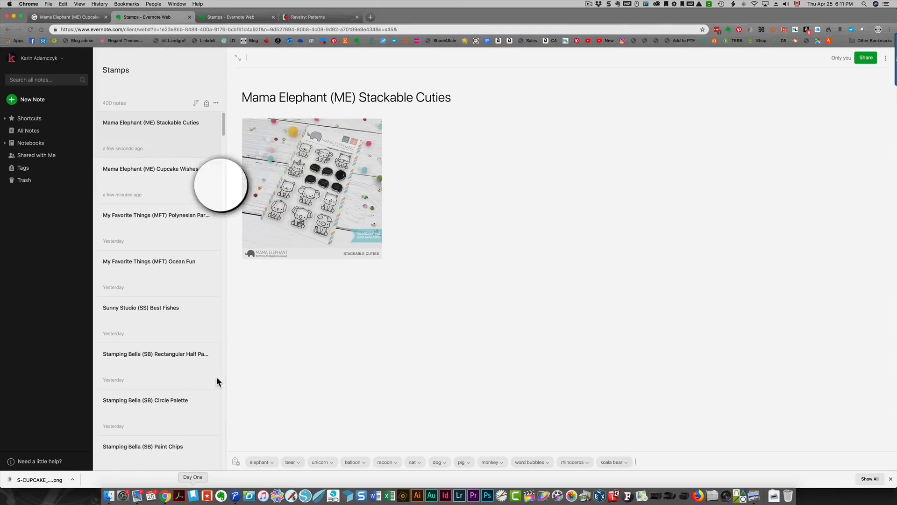
In the browser window showing Ravelry, search the web for "evernote chrome extension" and open the Evernote Web Clipper page in the Chrome Web Store.
click(307, 18)
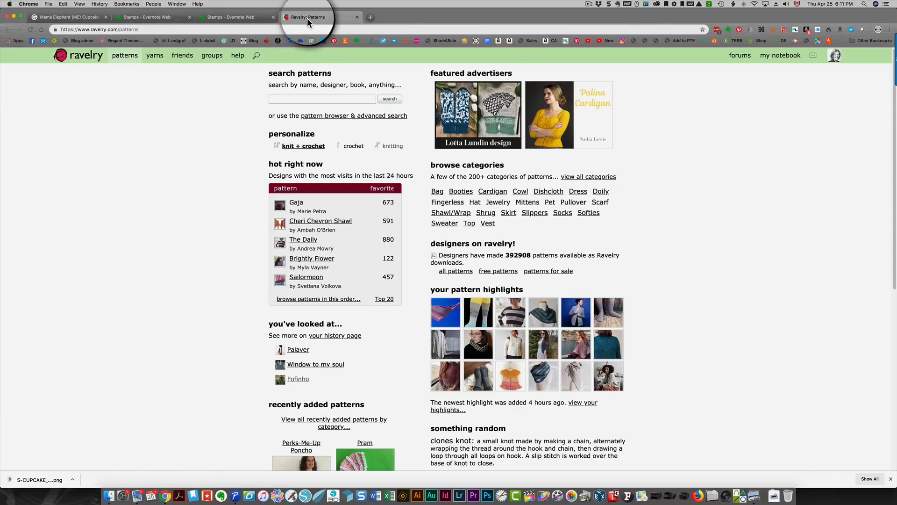
click(303, 29)
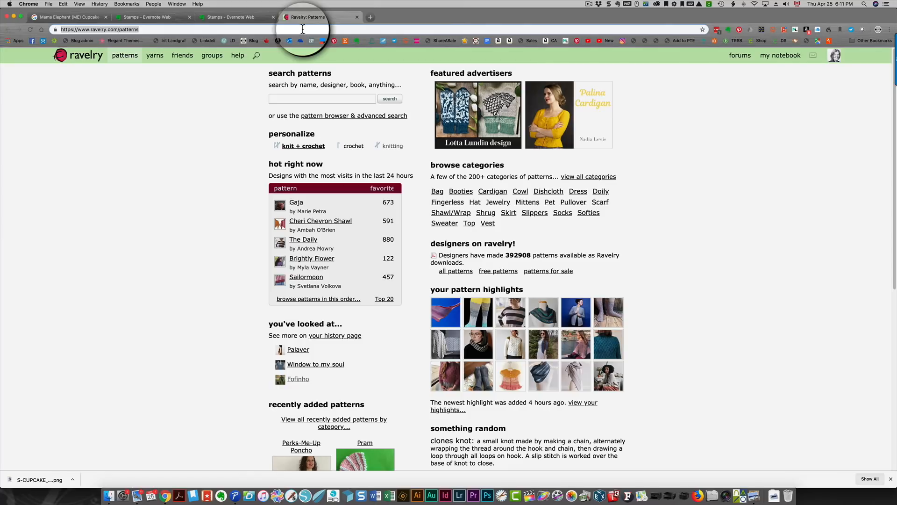
text(evernote)
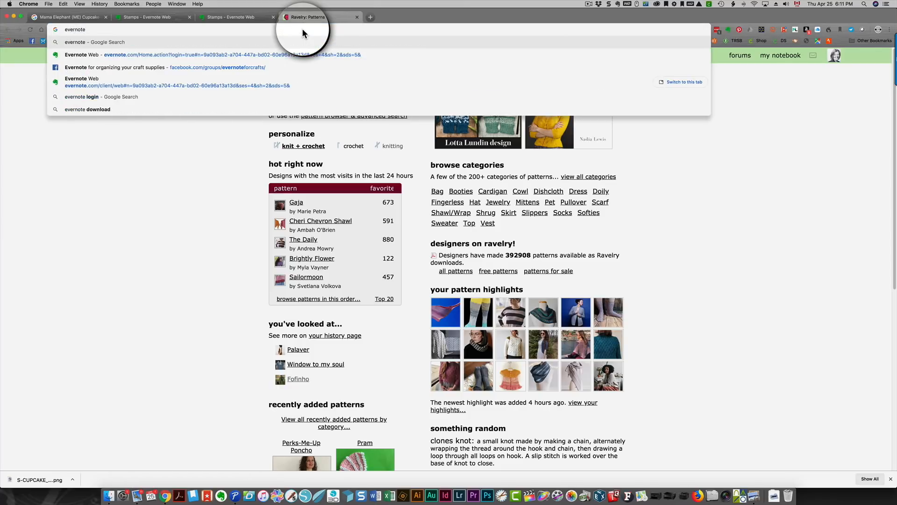
text( chrome extension)
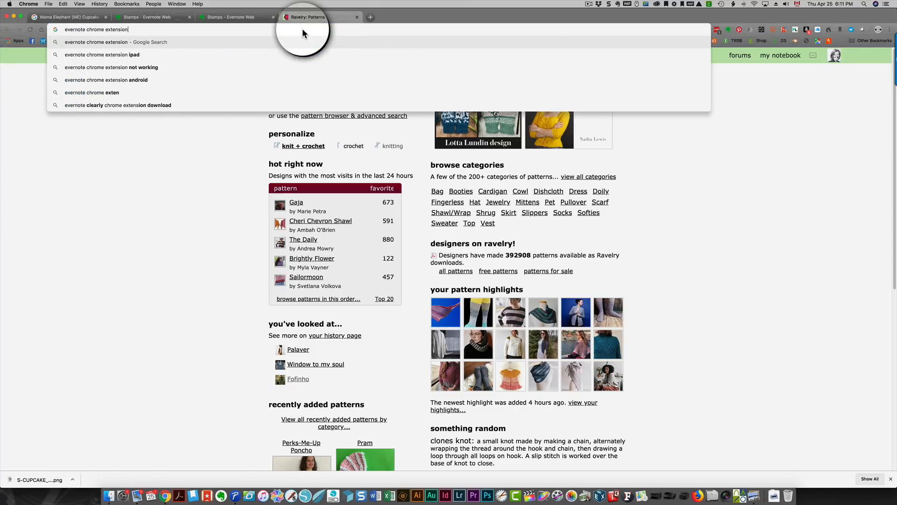
key(Return)
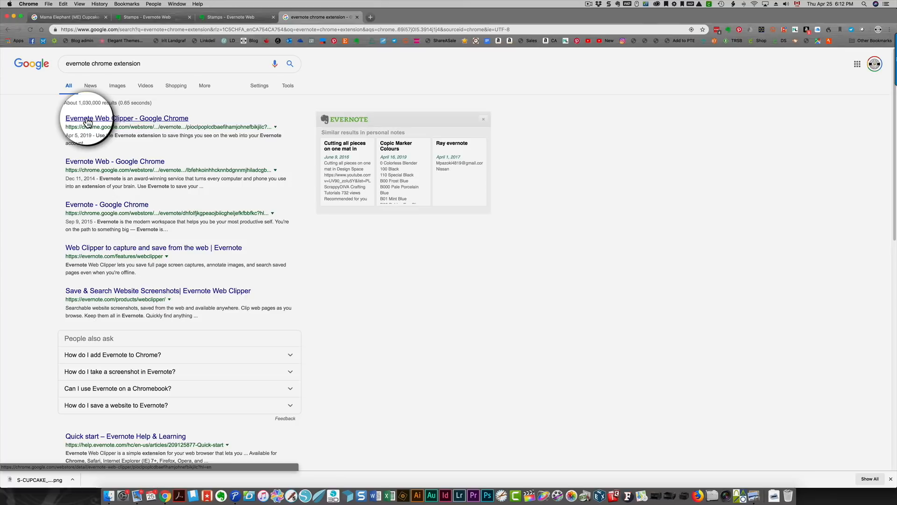
click(87, 119)
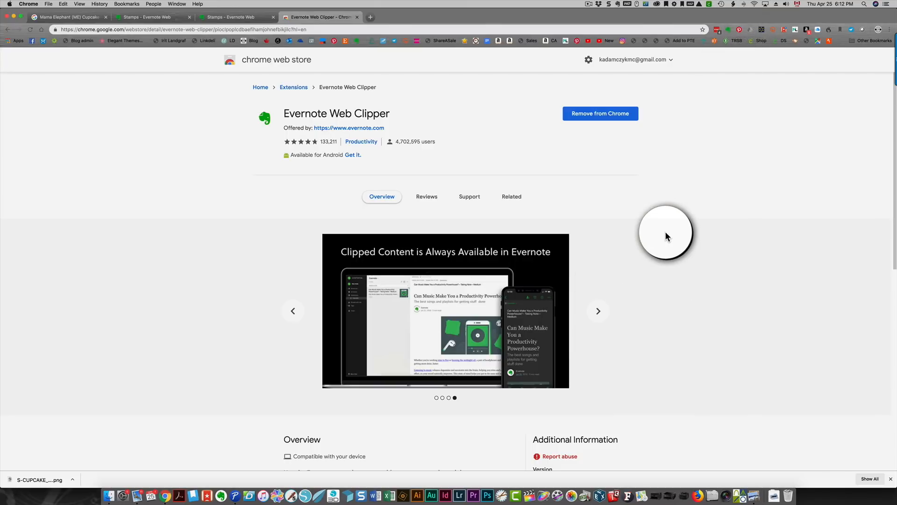
Search the web for "firefox extension for evernote" and open the Evernote Web Clipper page on Firefox Add-ons.
click(268, 30)
text(fi)
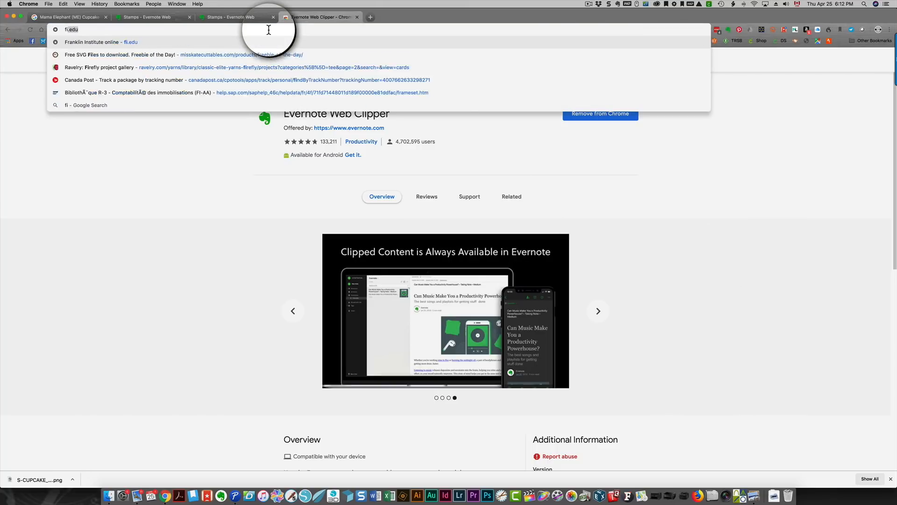
text(refox e)
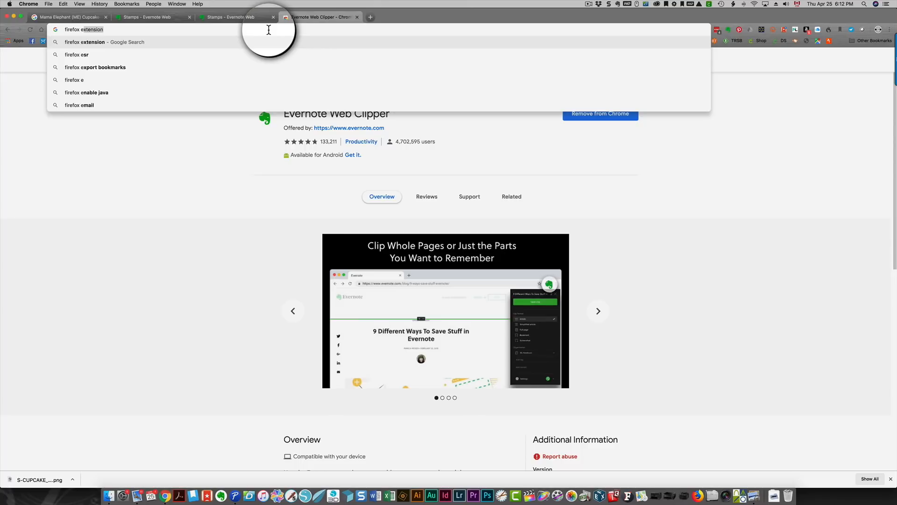
text(xten)
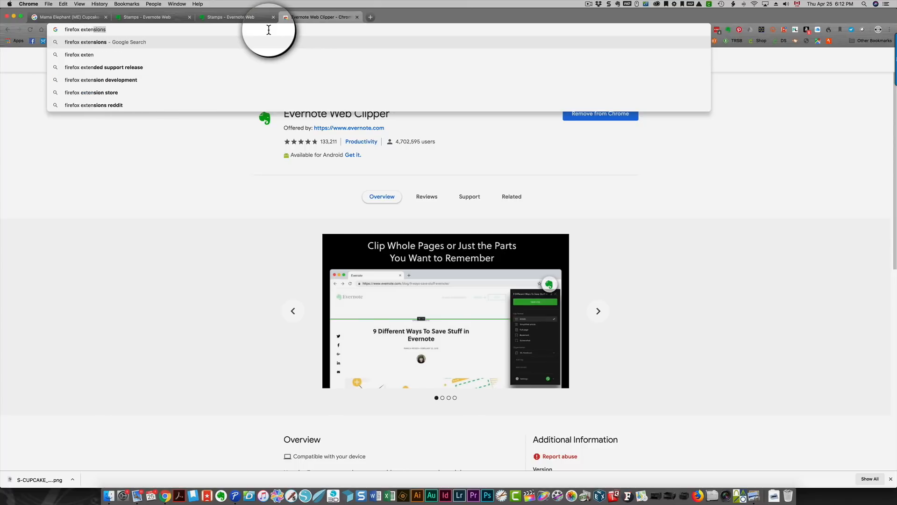
text(sion)
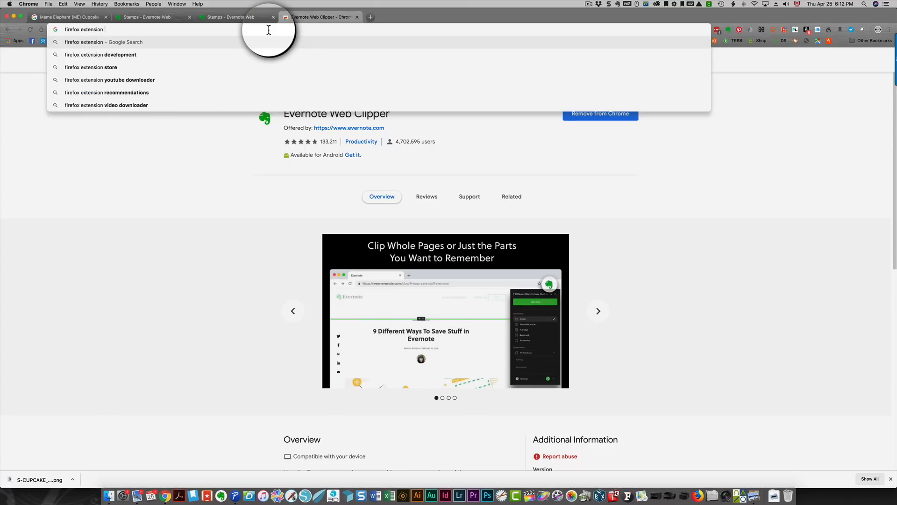
text( for ever)
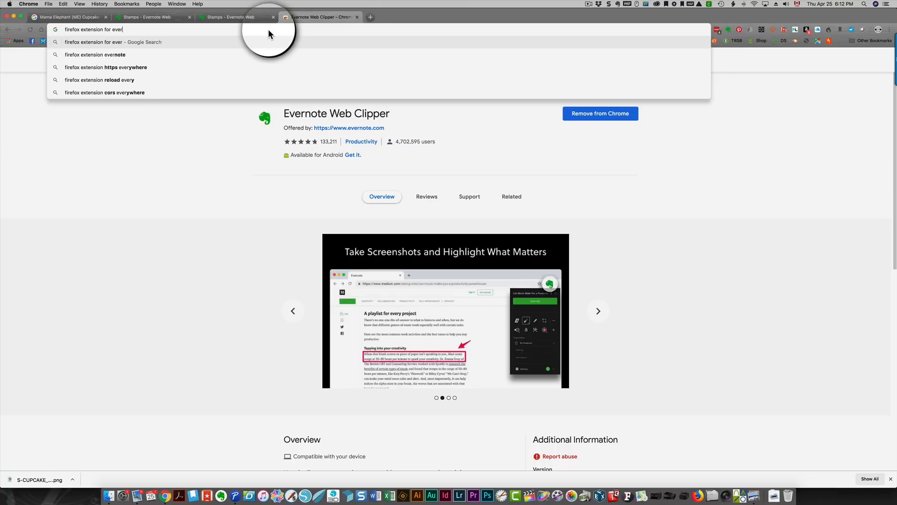
text(note)
key(Return)
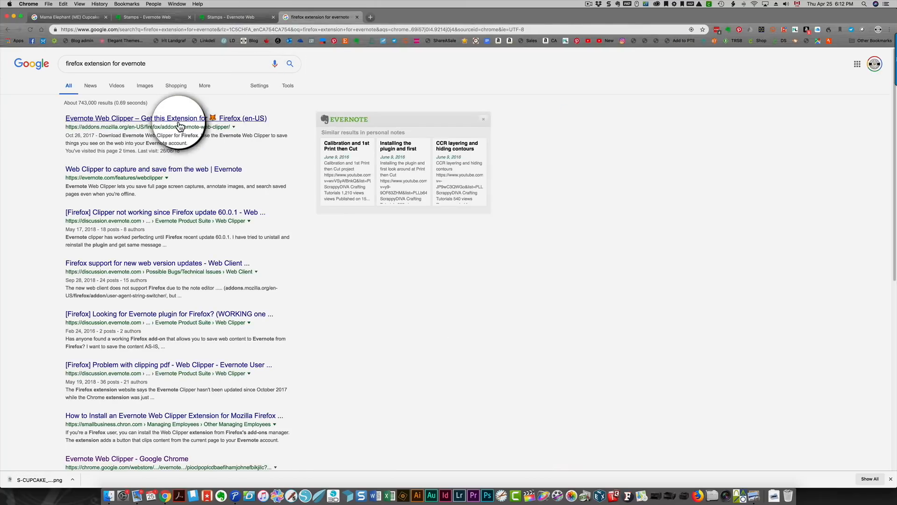
click(178, 123)
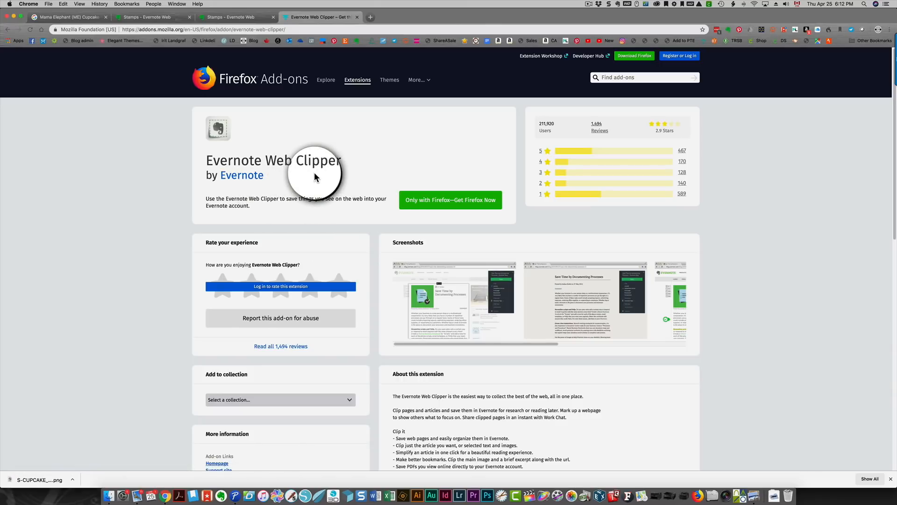
Search the web for "evernote web clipper for safari", open Evernote's Web Clipper feature page and look through it.
click(205, 28)
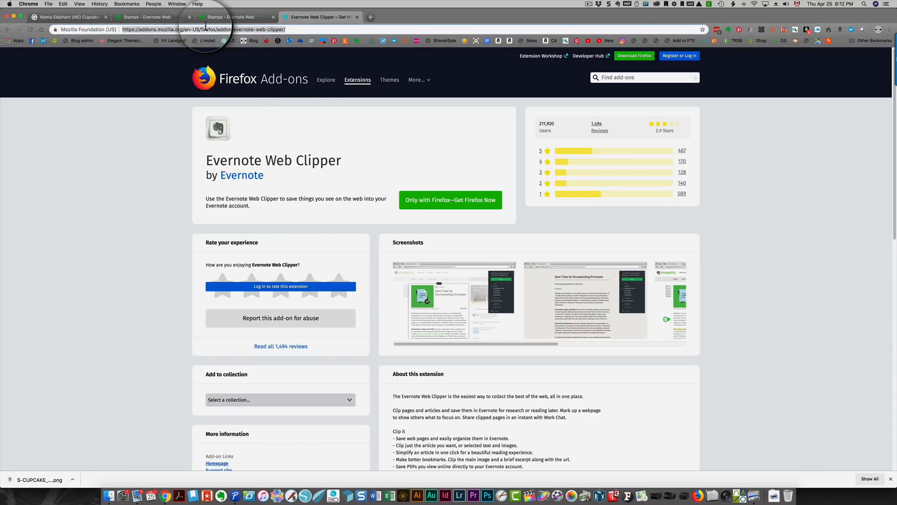
text(ever)
text(note we)
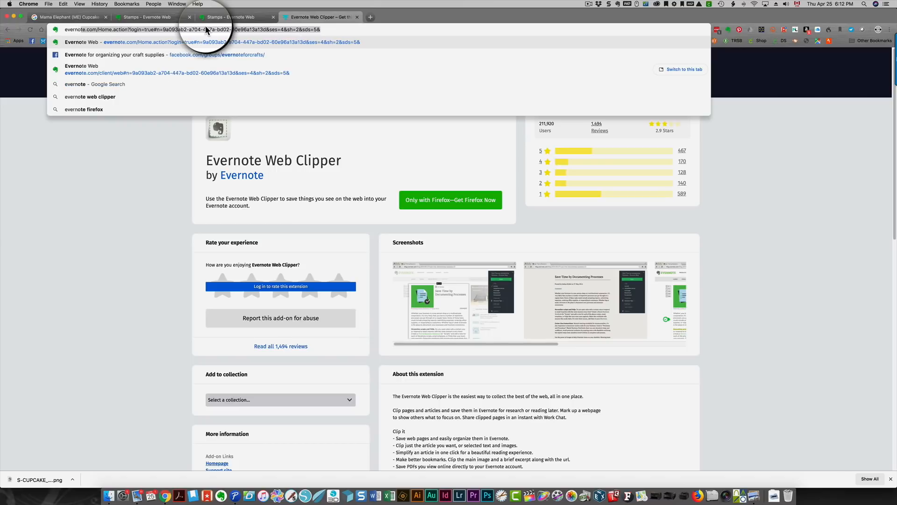
text(b )
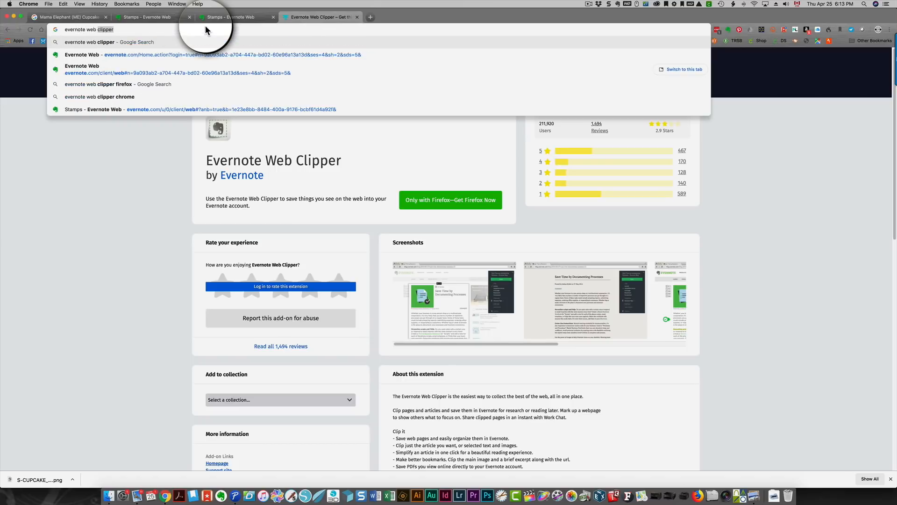
text(clipper for safari)
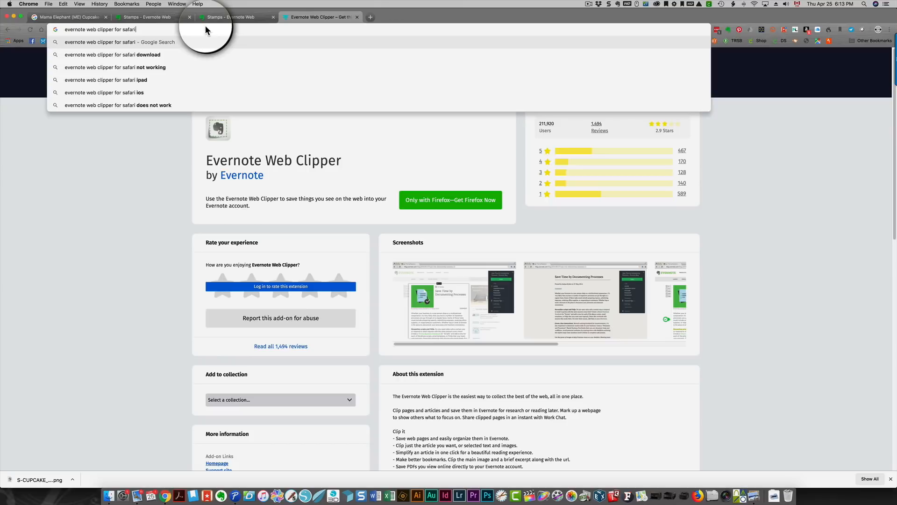
key(Return)
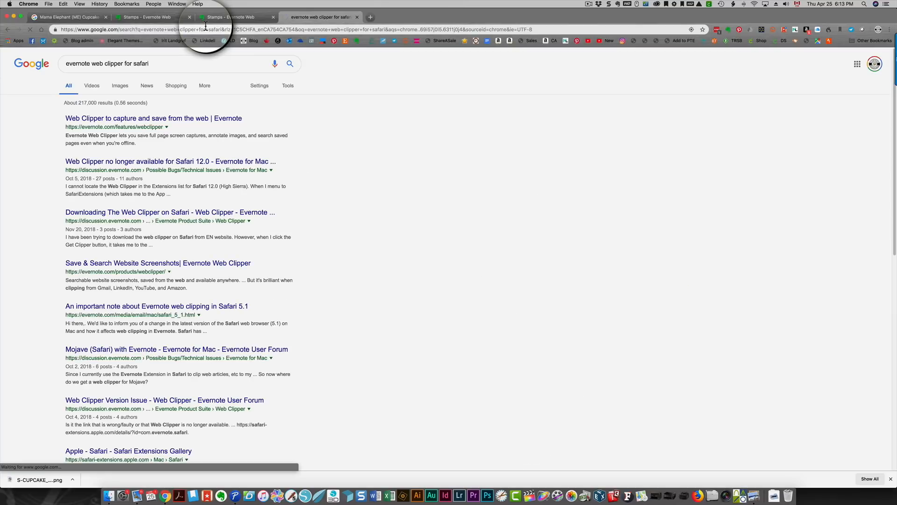
click(186, 123)
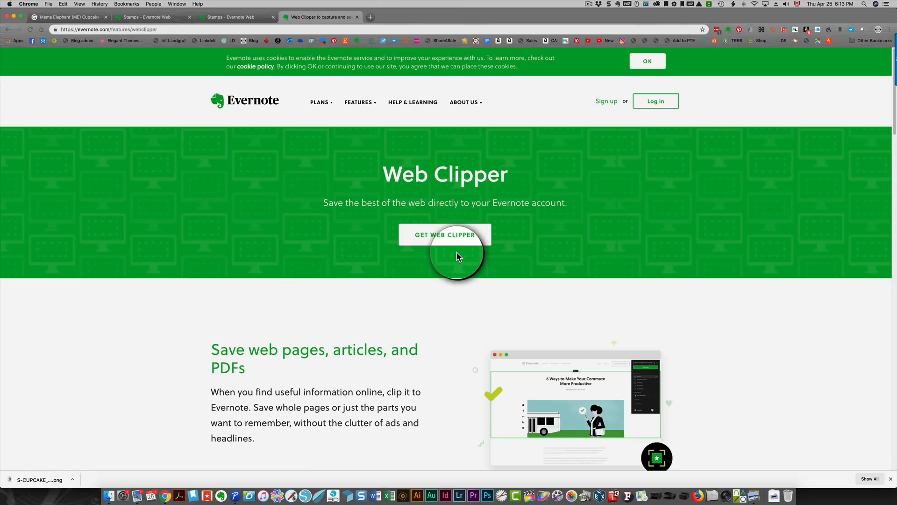
scroll(158, 318, down, 2)
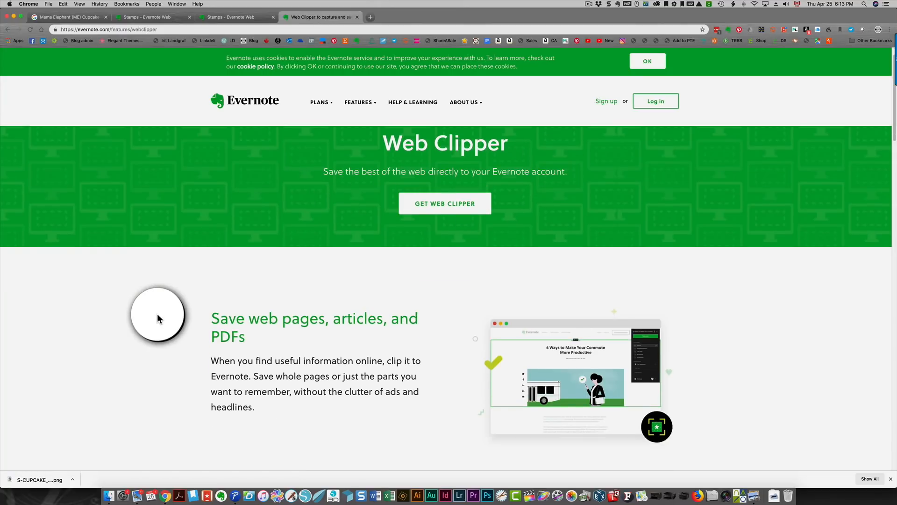
scroll(158, 318, down, 5)
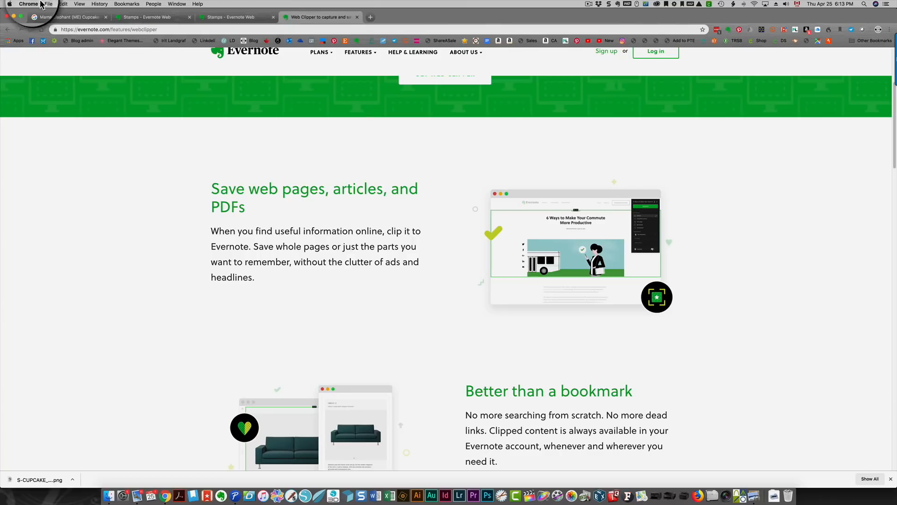
Load Facebook in place of the Cupcake Wishes image search and open the Evernote for organizing your craft supplies group.
click(63, 17)
click(33, 41)
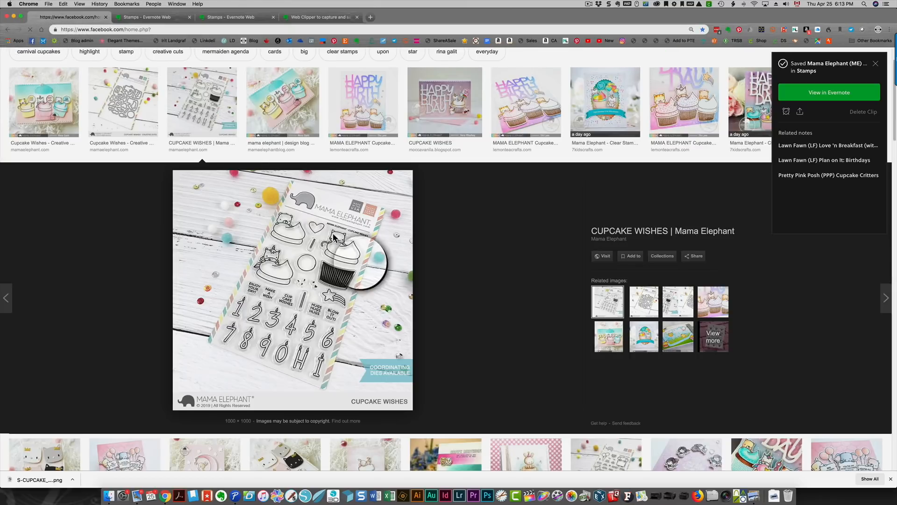
click(263, 158)
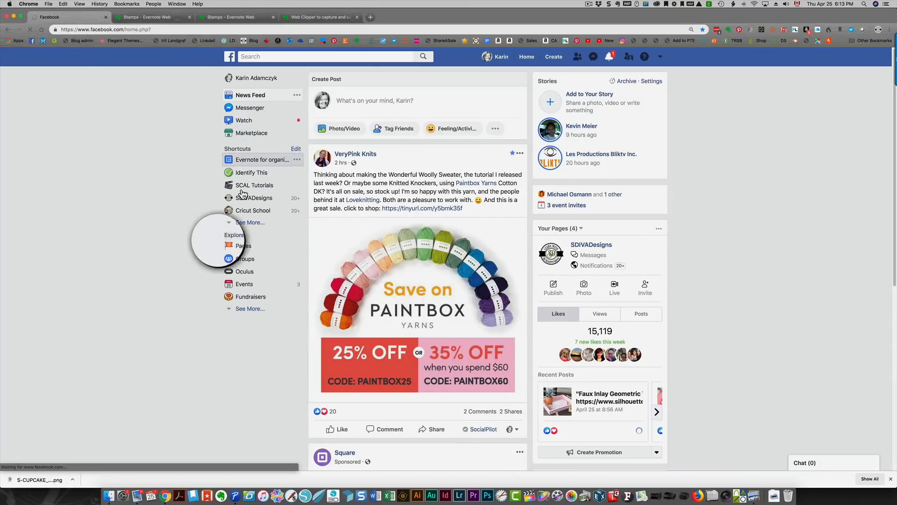